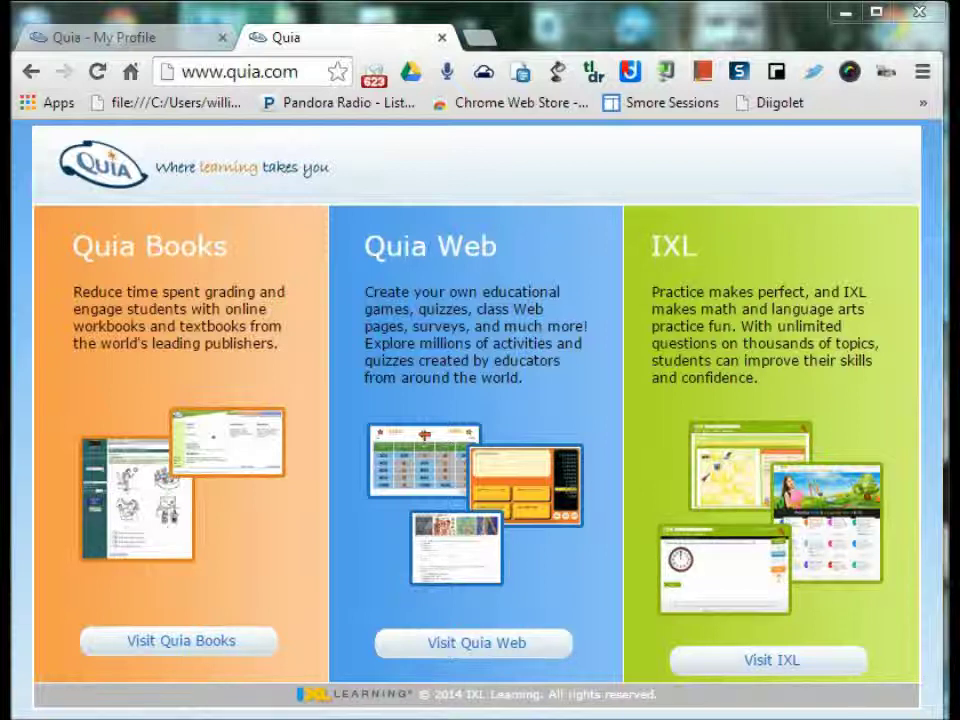
- Go to Quia Web and browse the shared activities in the Science category
click(470, 646)
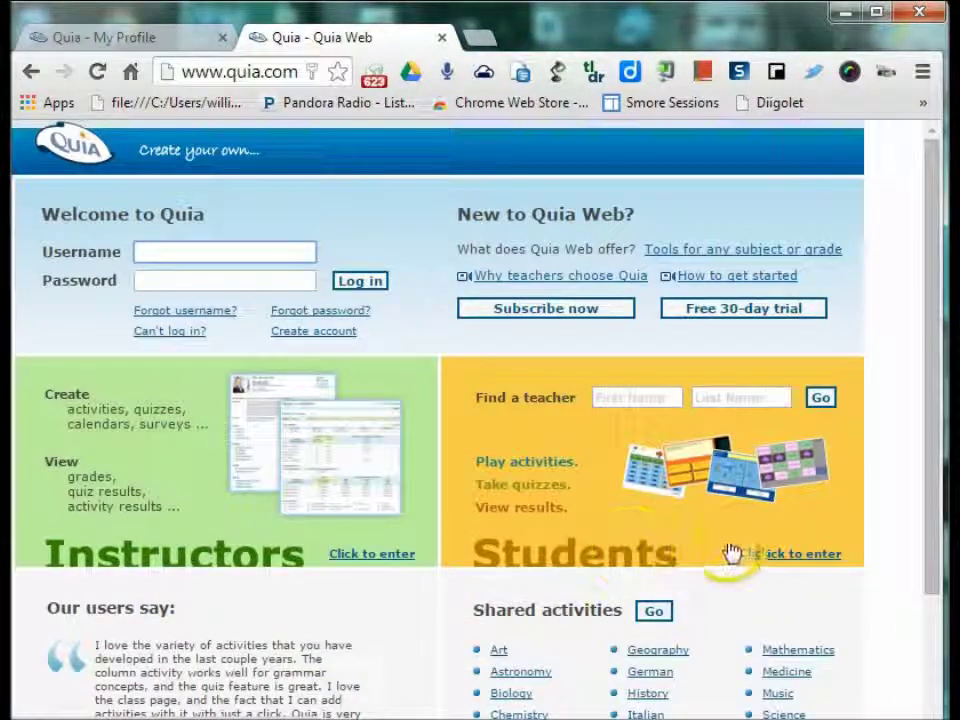
click(921, 447)
drag(921, 475, 926, 549)
click(770, 575)
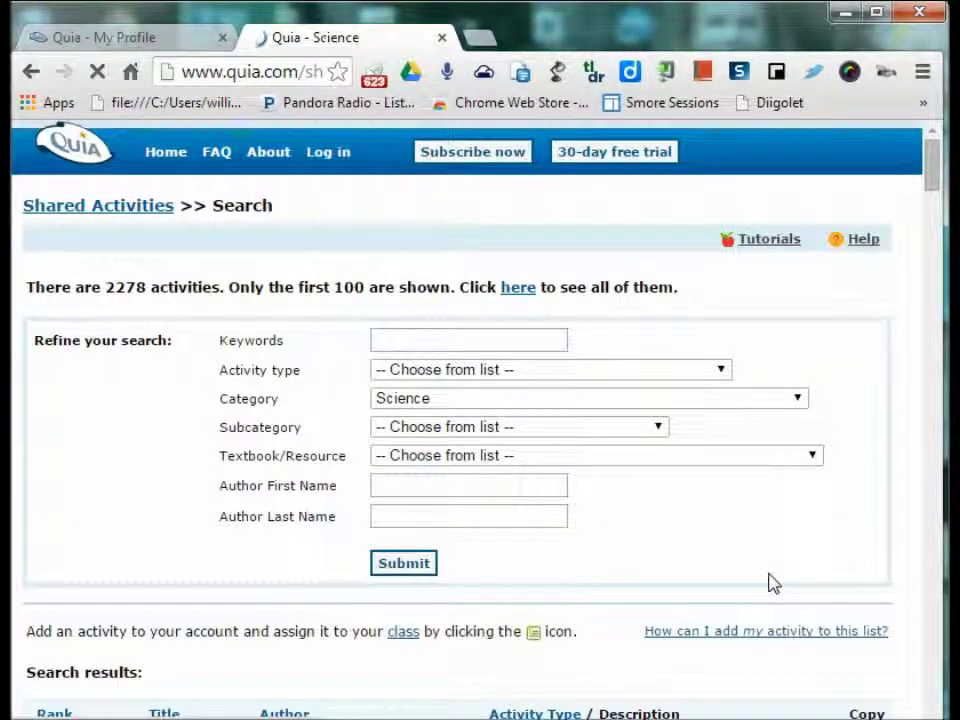
- Search the Science shared activities for the keyword 'Digestive System'
click(490, 344)
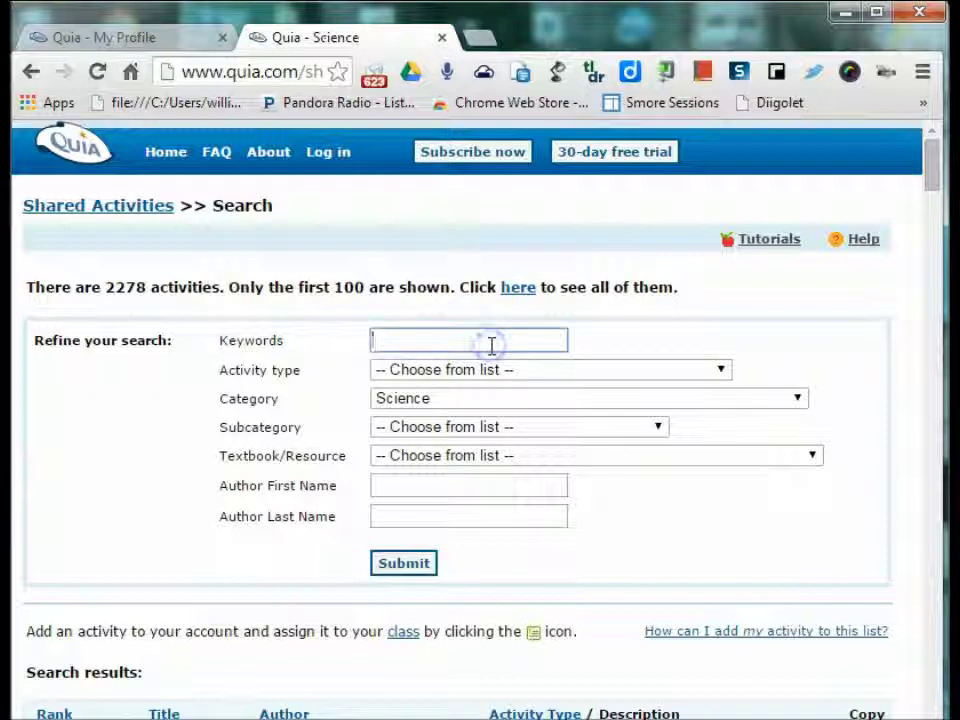
text(Digest)
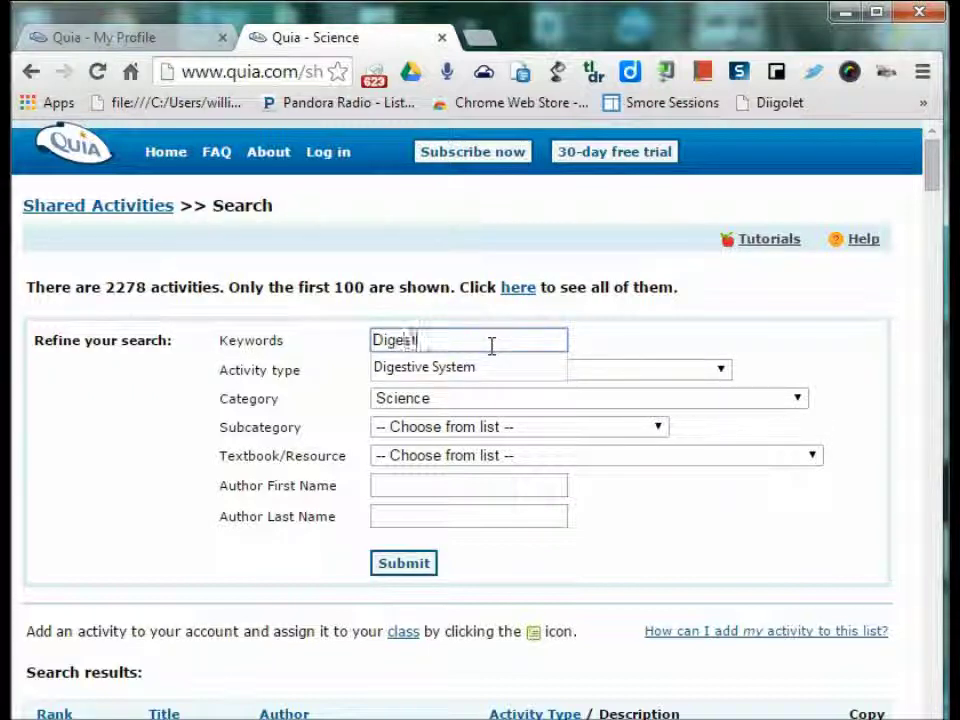
text(ive System)
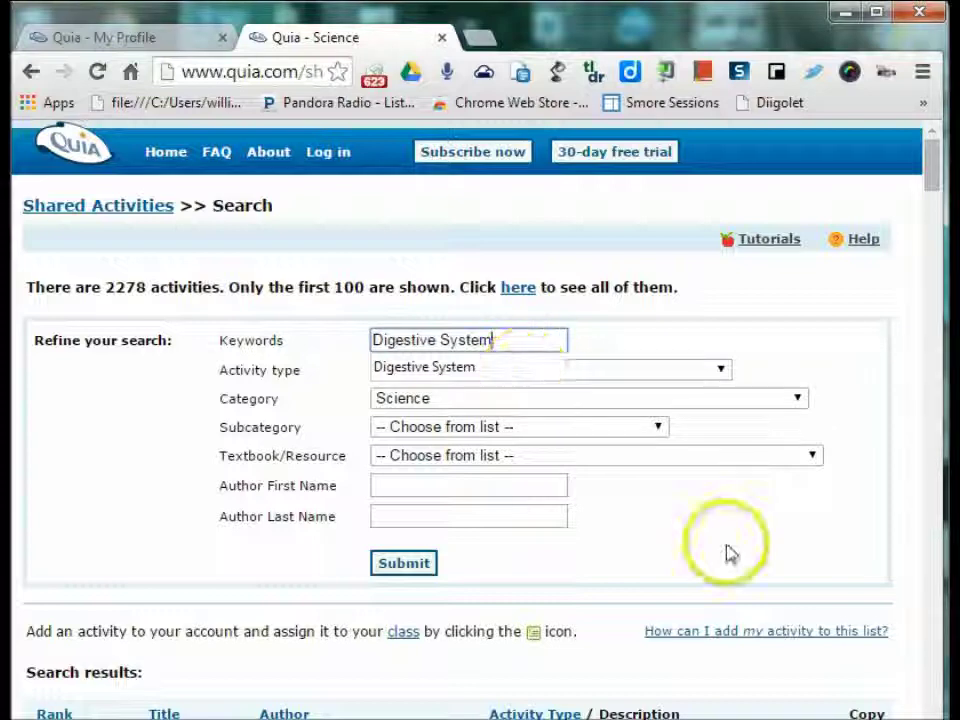
click(715, 375)
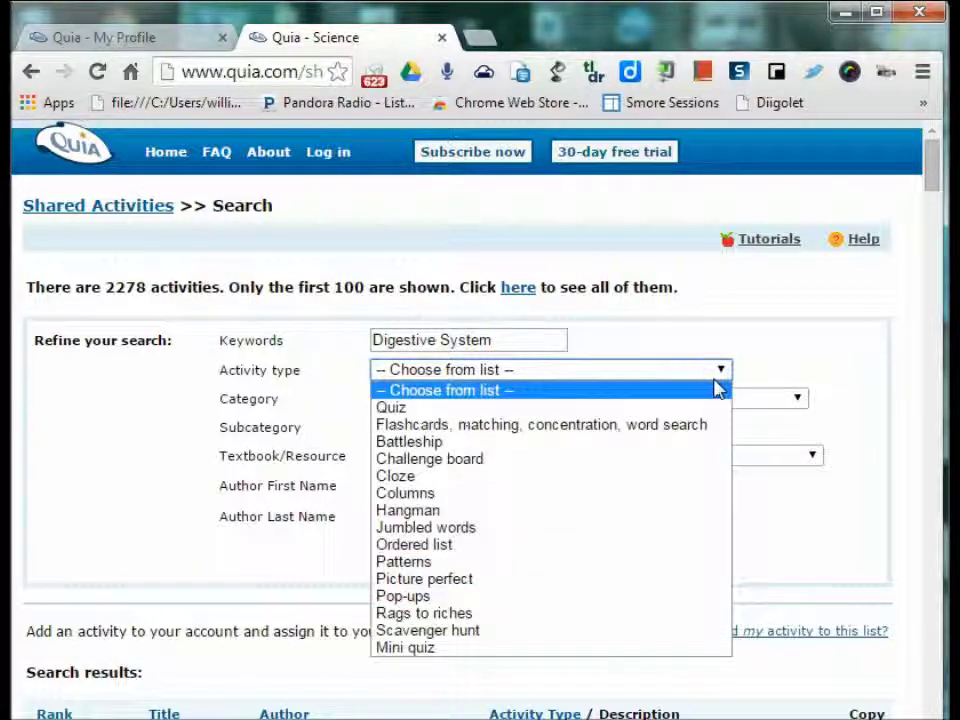
click(748, 338)
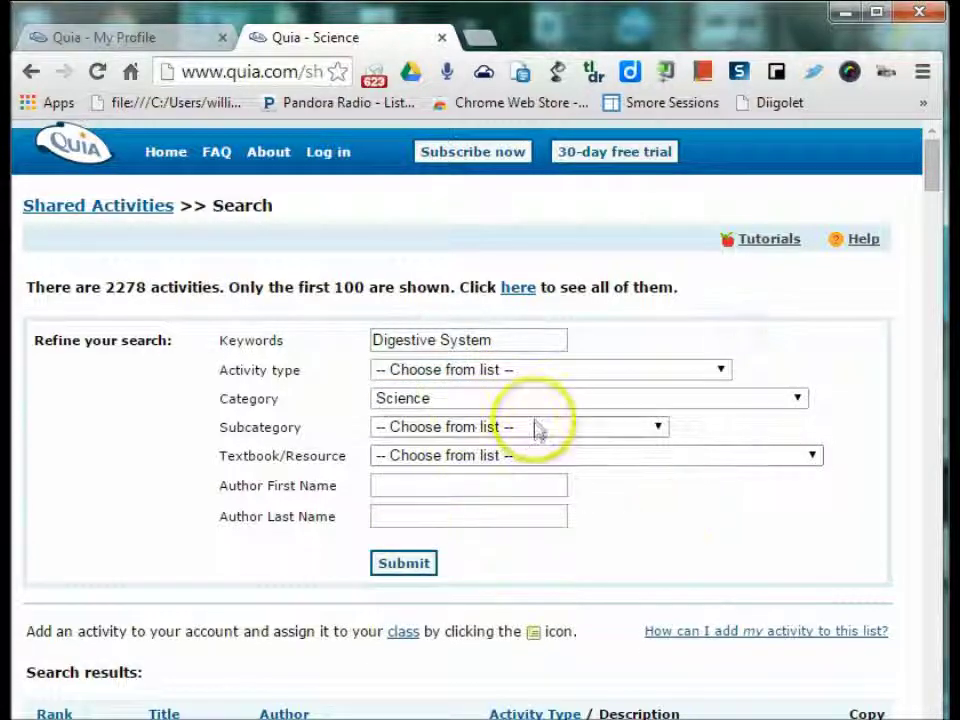
click(806, 457)
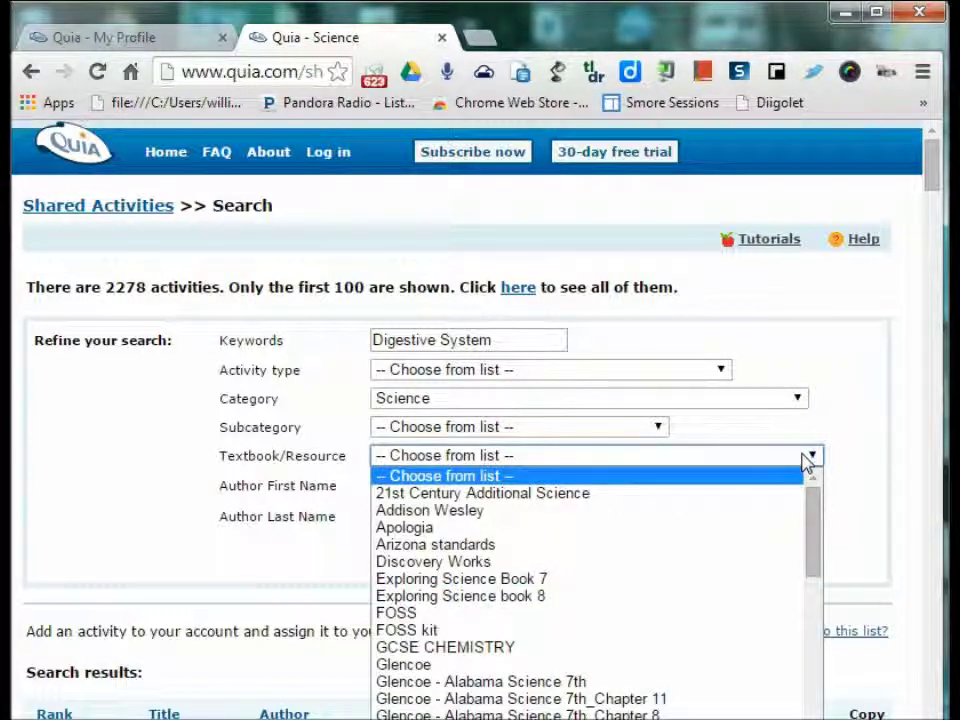
click(808, 457)
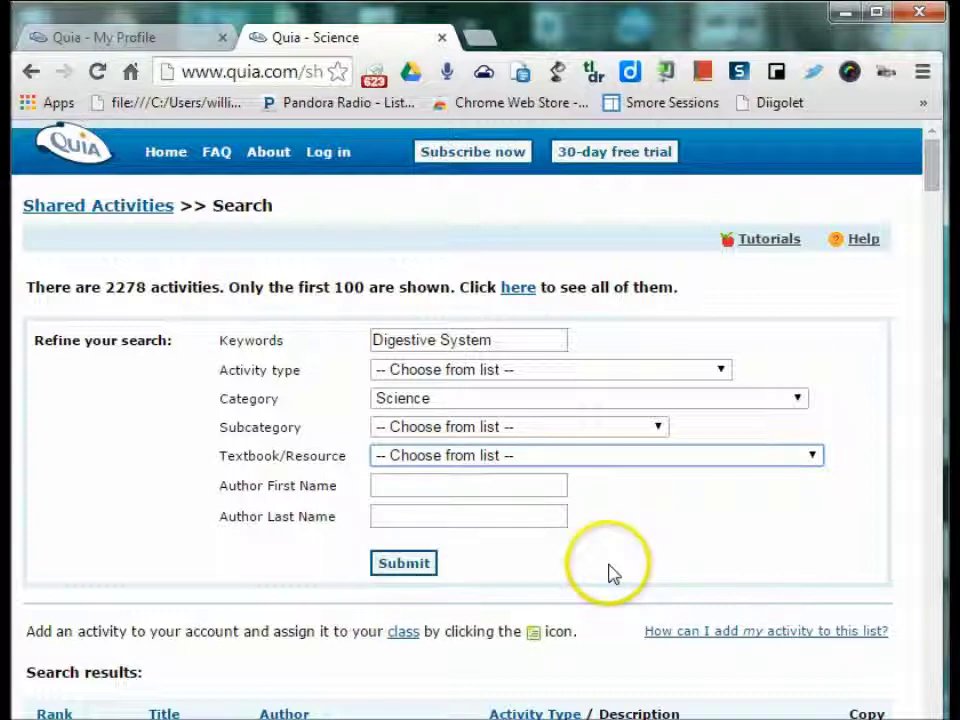
click(405, 565)
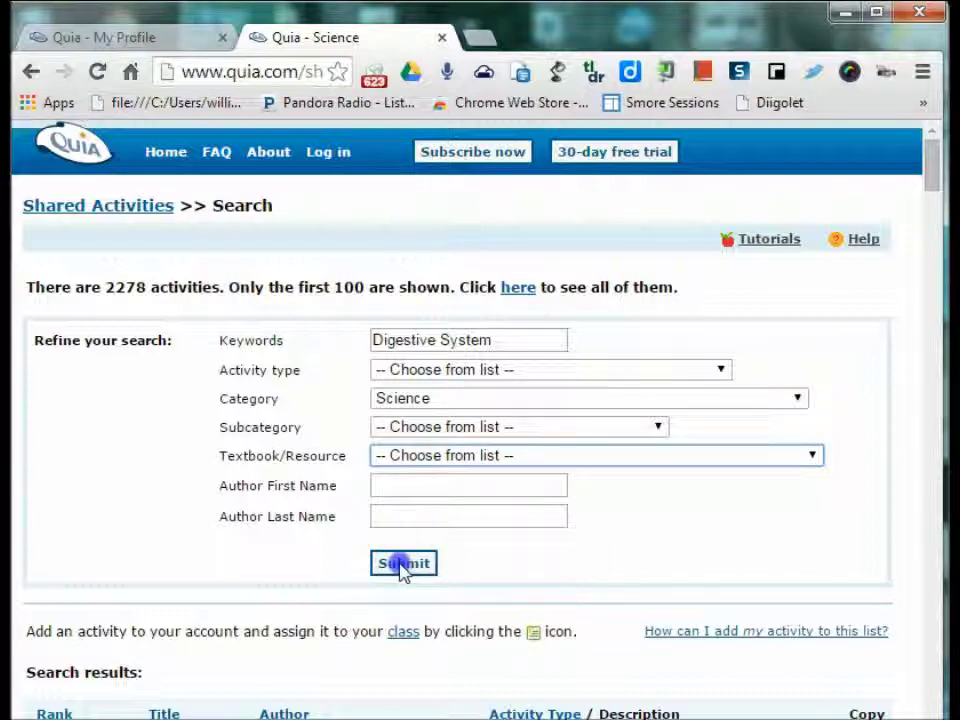
- Preview the Grade 5 - Digestive System Battleship activity in a new tab, then close it
scroll(620, 573, down, 5)
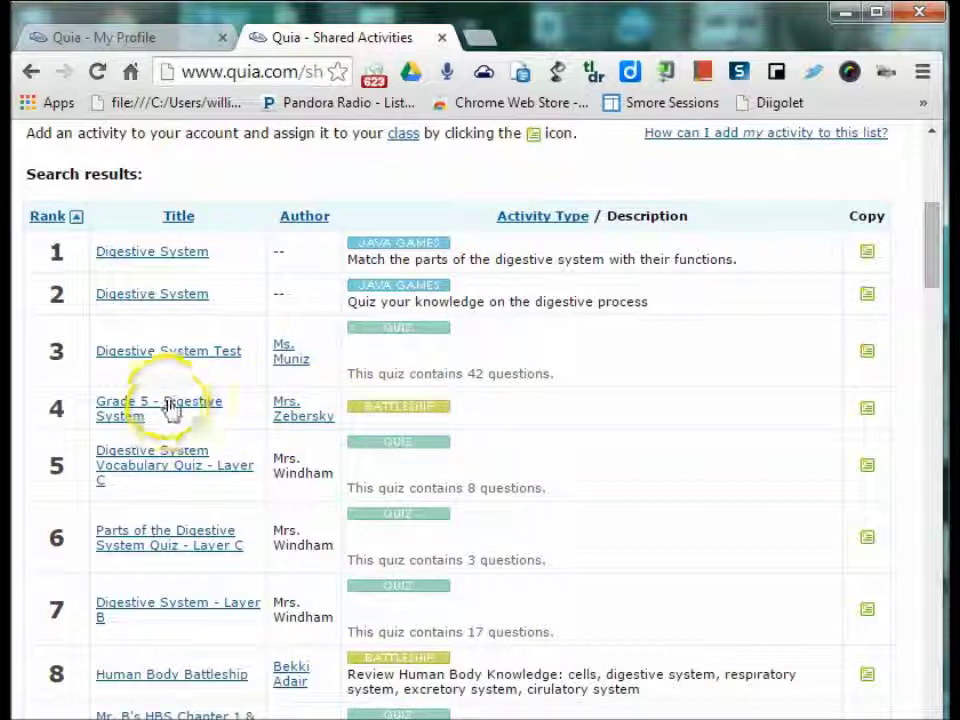
click(170, 404)
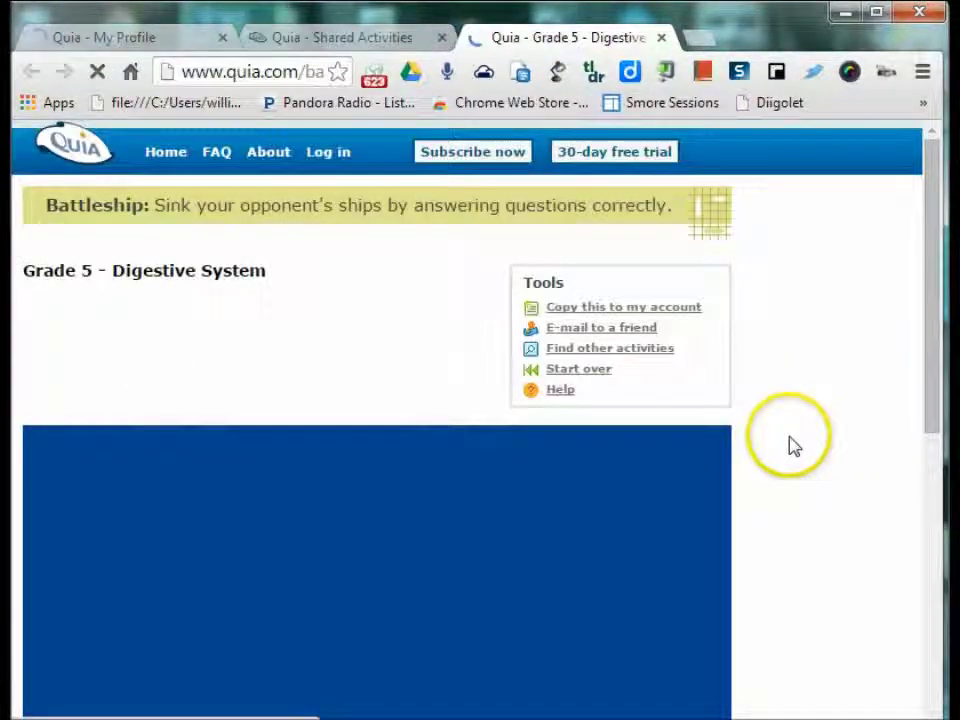
mouse_move(933, 321)
mouse_down()
mouse_move(929, 390)
mouse_move(930, 307)
mouse_up()
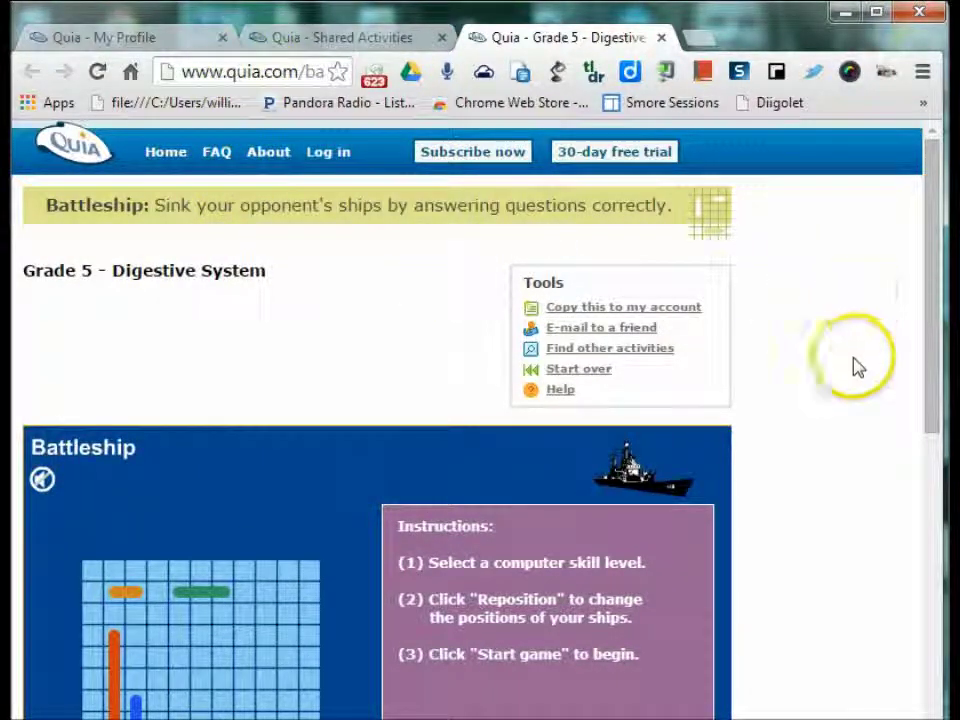
mouse_move(928, 303)
mouse_down()
mouse_move(926, 452)
mouse_move(934, 300)
mouse_up()
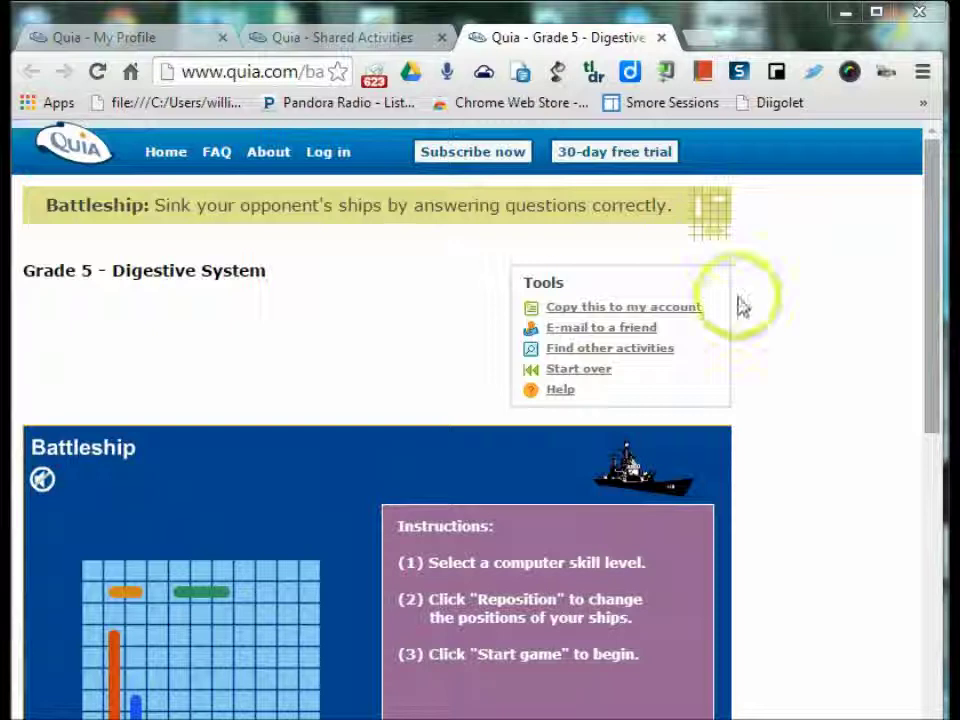
click(661, 37)
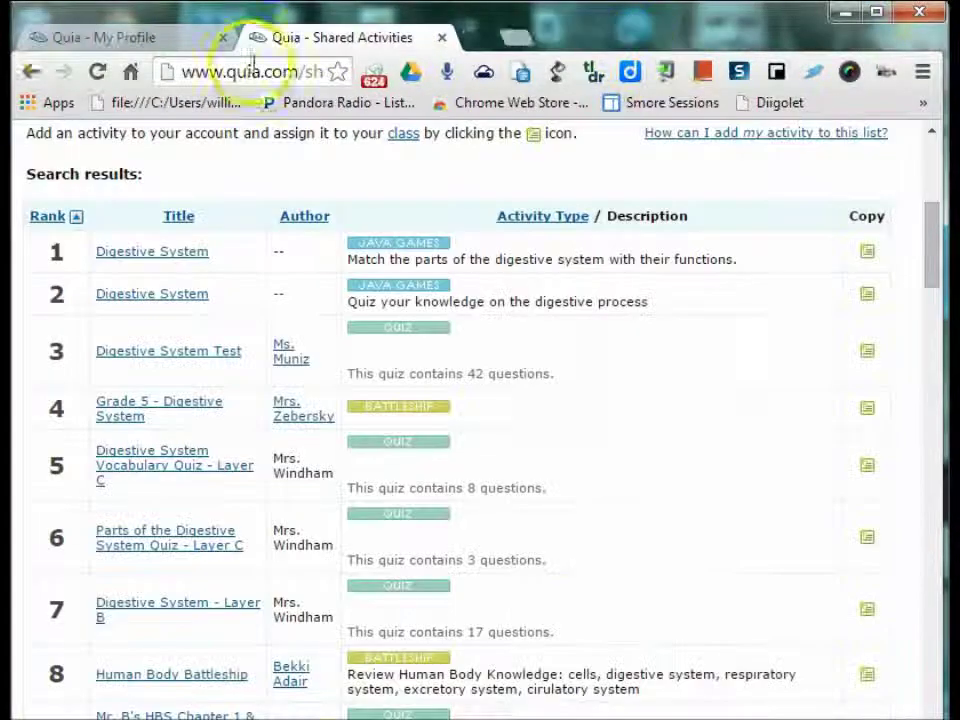
- Go back twice through the browser history to the Quia Web home page login form
click(38, 37)
click(350, 32)
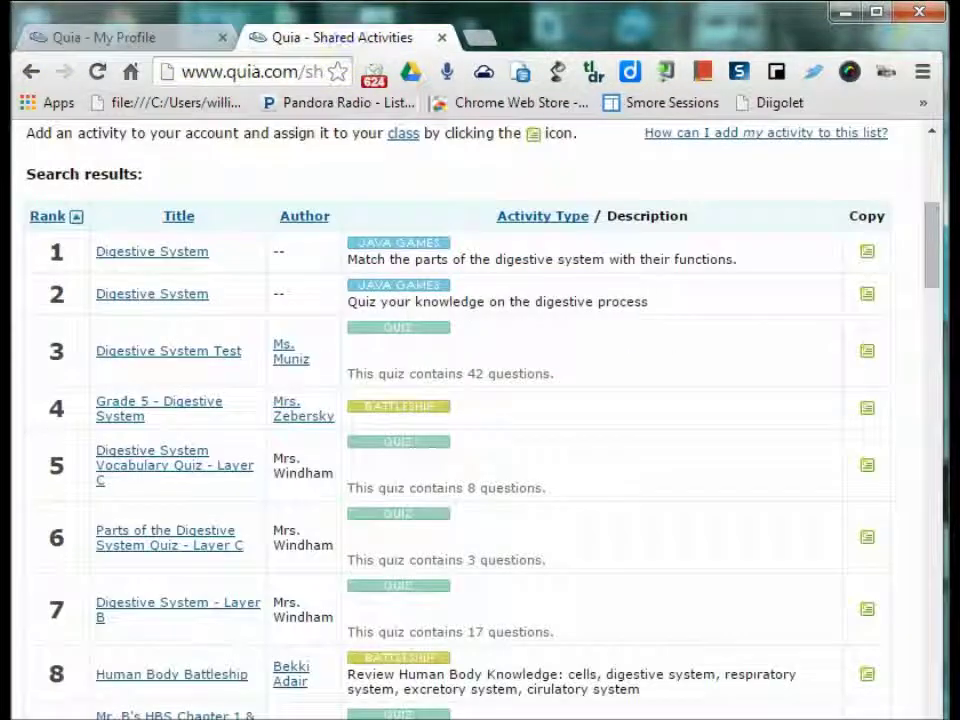
click(24, 73)
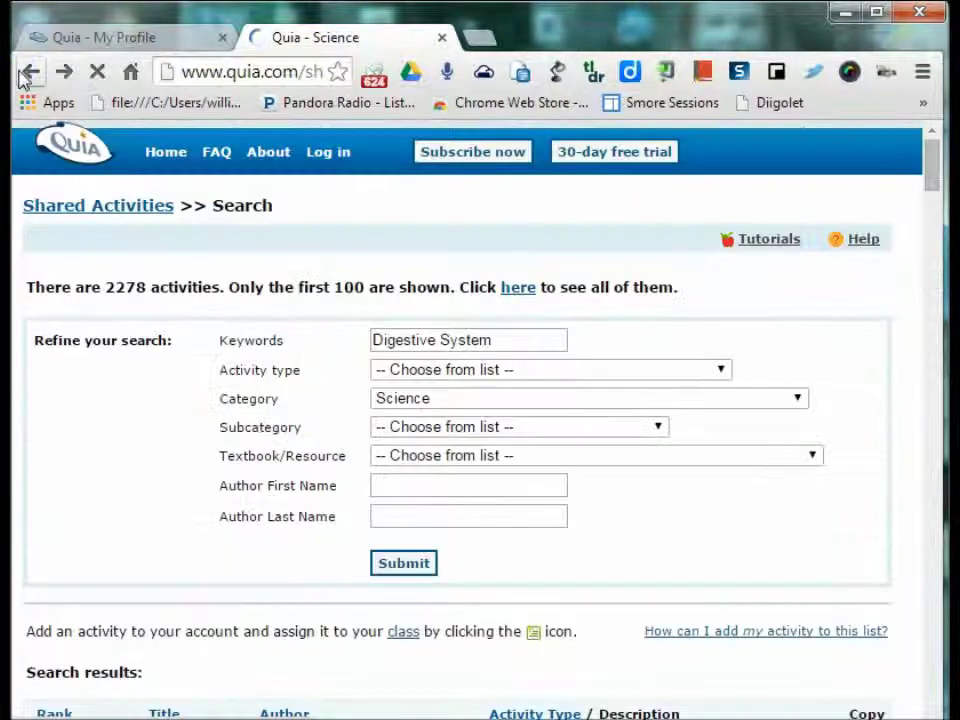
click(30, 73)
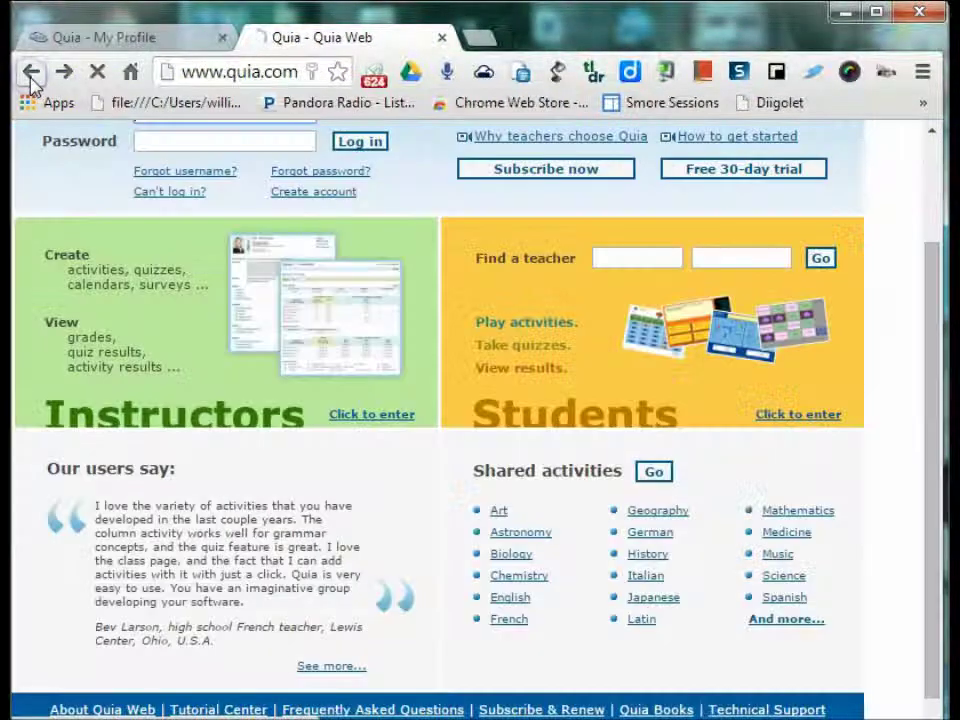
scroll(390, 350, up, 1)
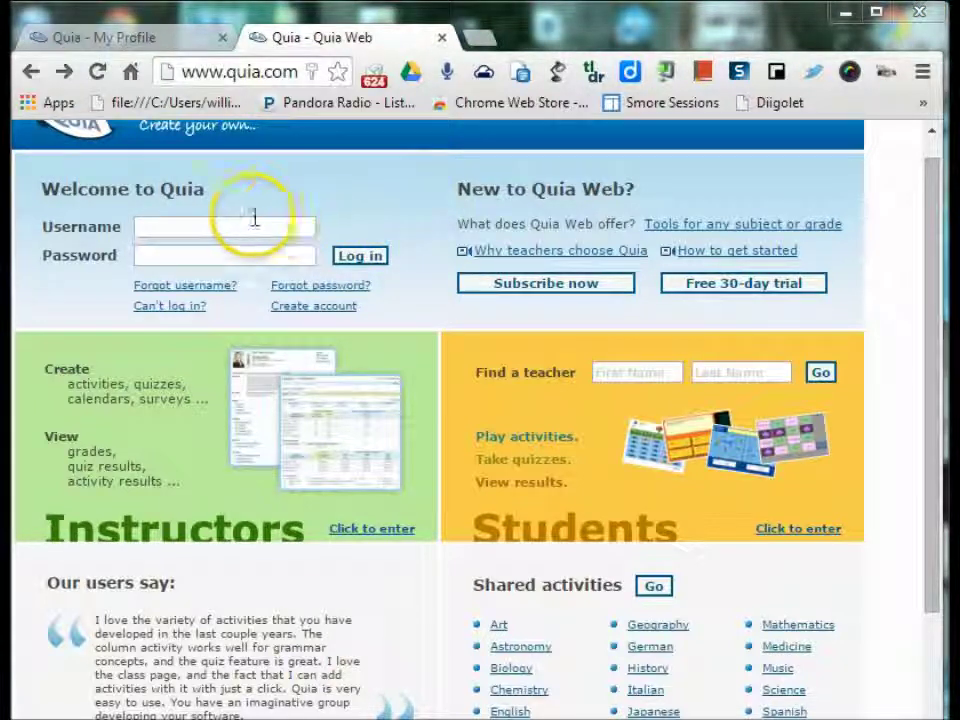
click(253, 218)
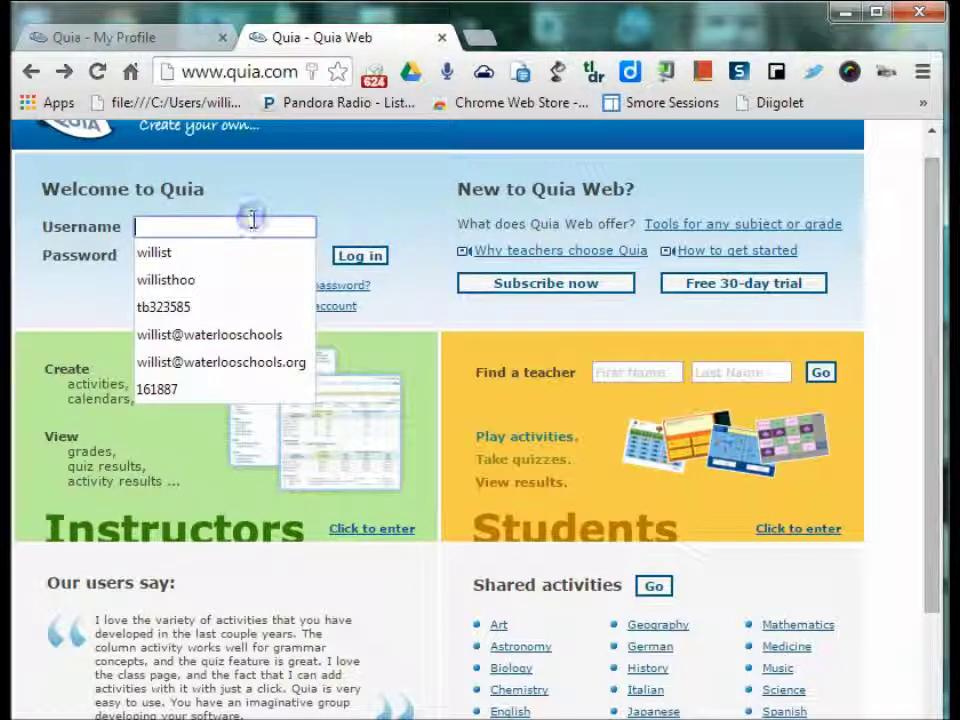
- Log in with the saved username and the account password to reach My Profile
click(214, 280)
click(213, 260)
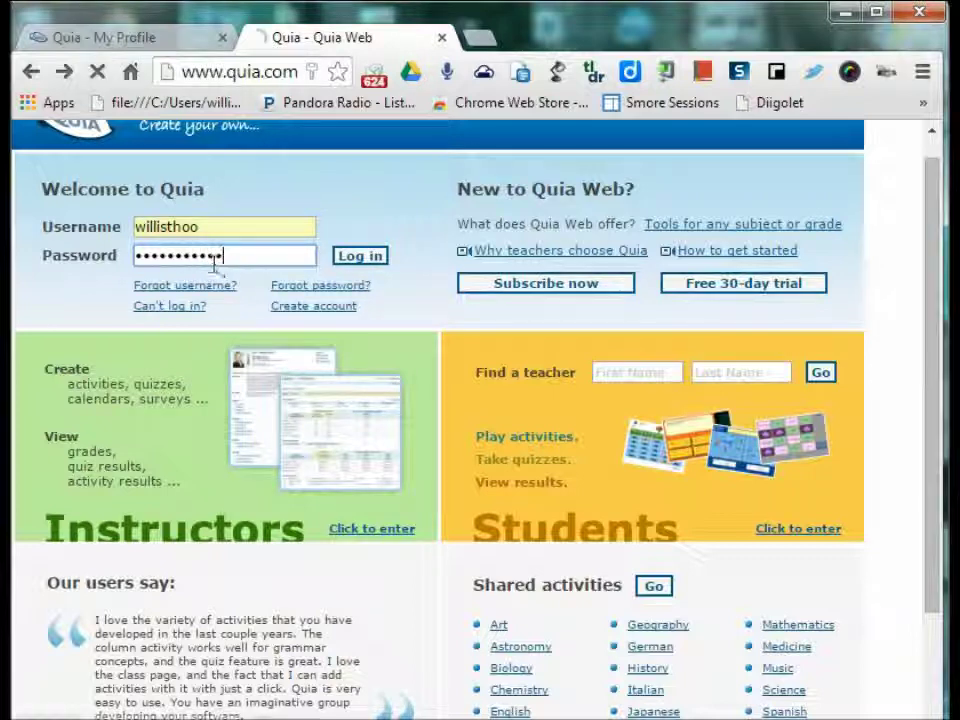
key(Return)
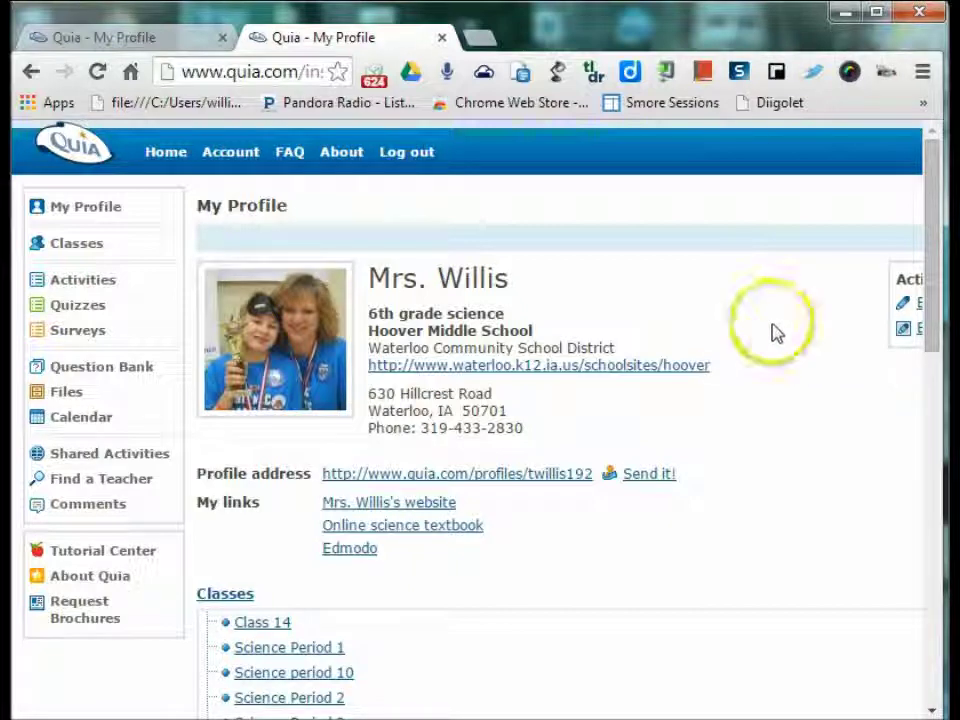
scroll(777, 333, down, 1)
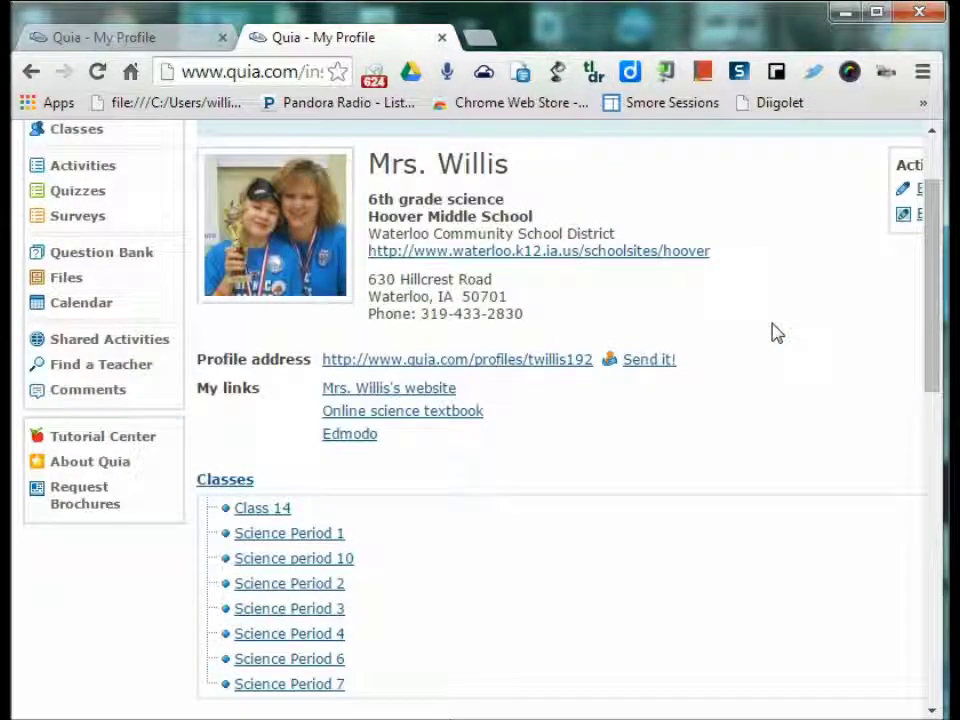
scroll(650, 462, up, 1)
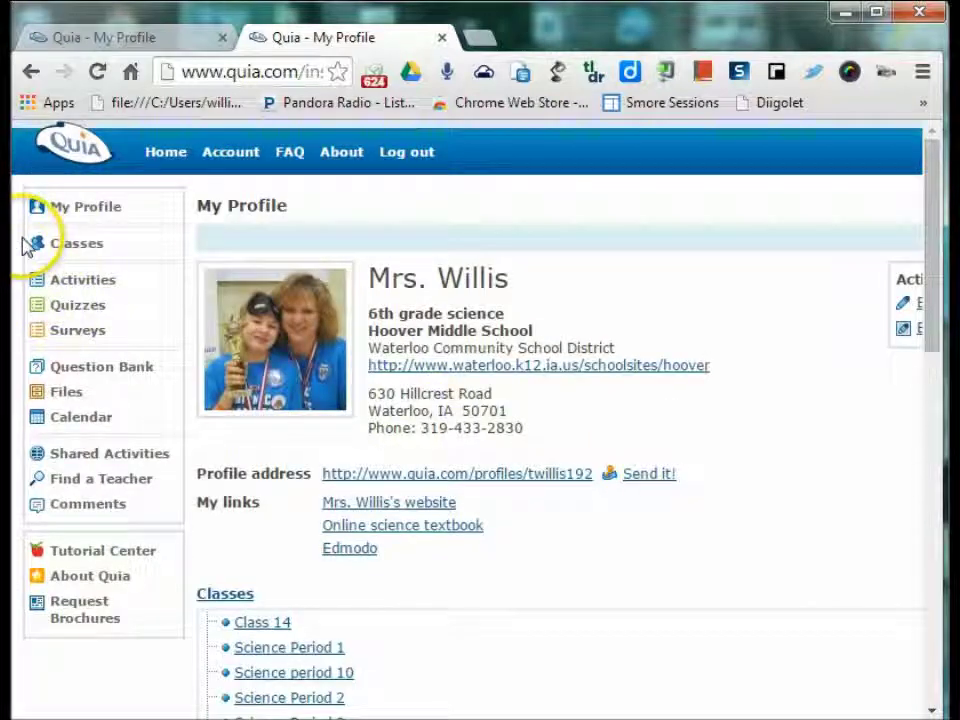
- Start a new class and name it 'Science period 12'
click(77, 244)
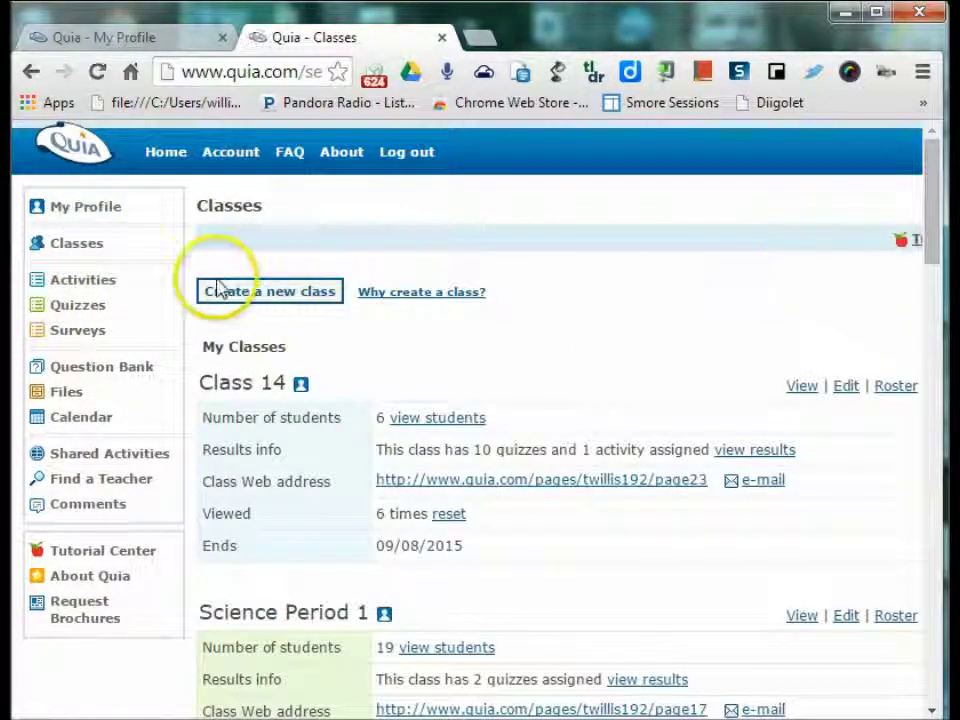
click(240, 292)
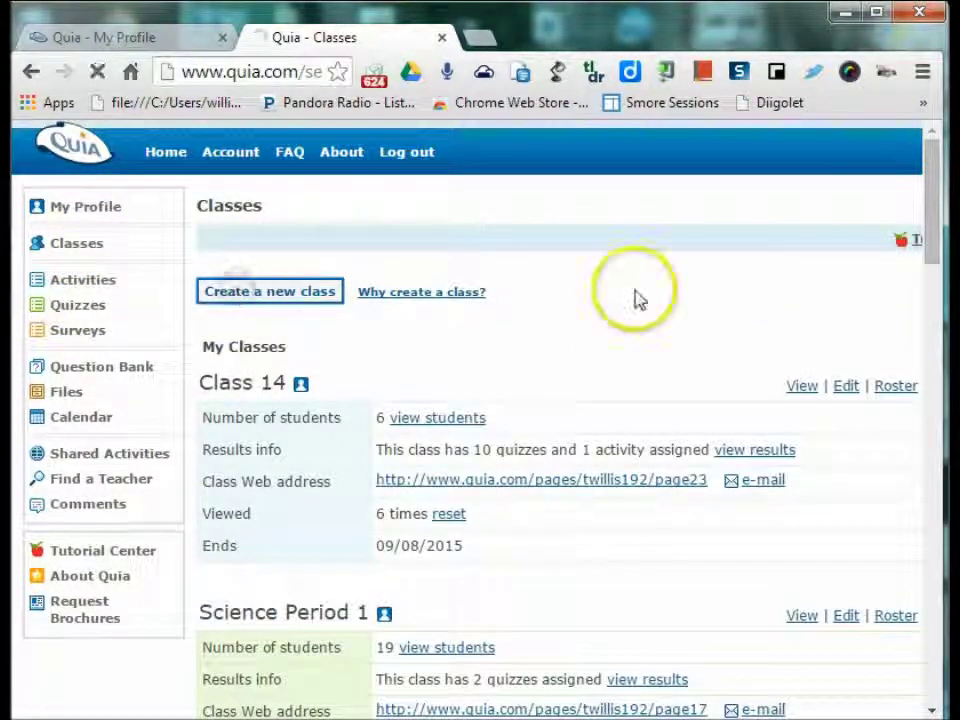
drag(624, 311, 499, 315)
text(Scien)
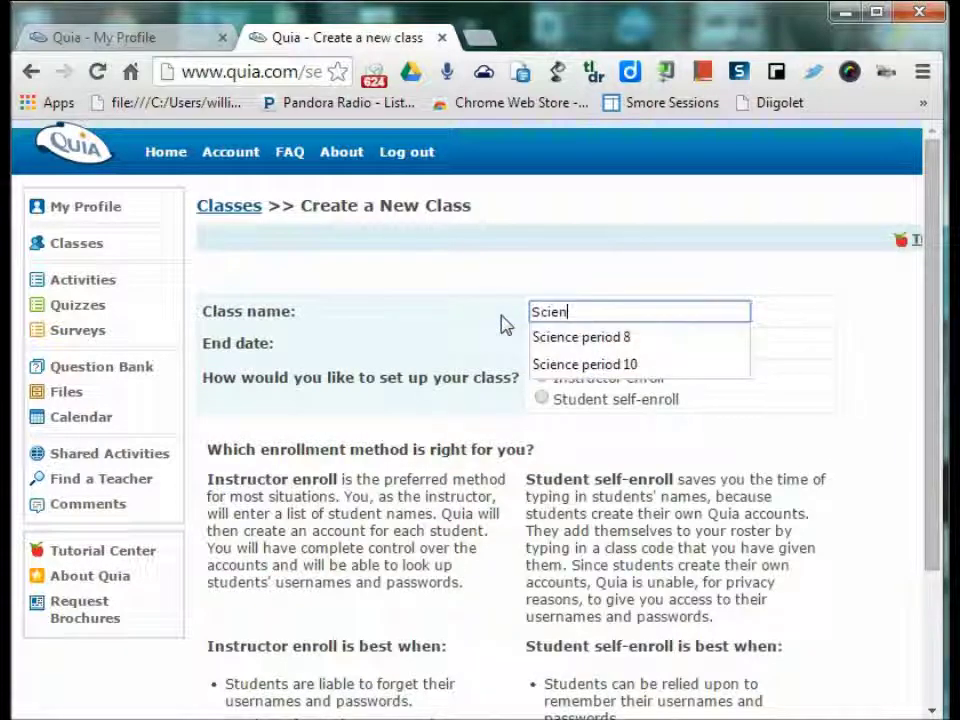
text(cde)
key(BackSpace)
key(BackSpace)
text(e )
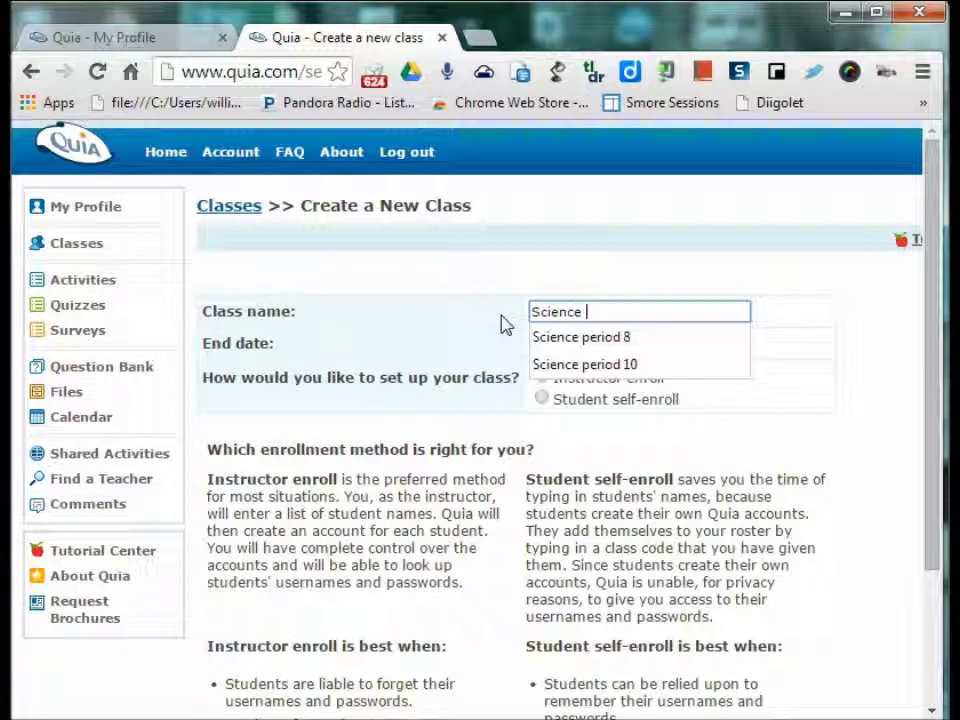
text(period 12)
- Set the class end date to 12/31/2014, keep instructor enrollment, and submit it
click(652, 345)
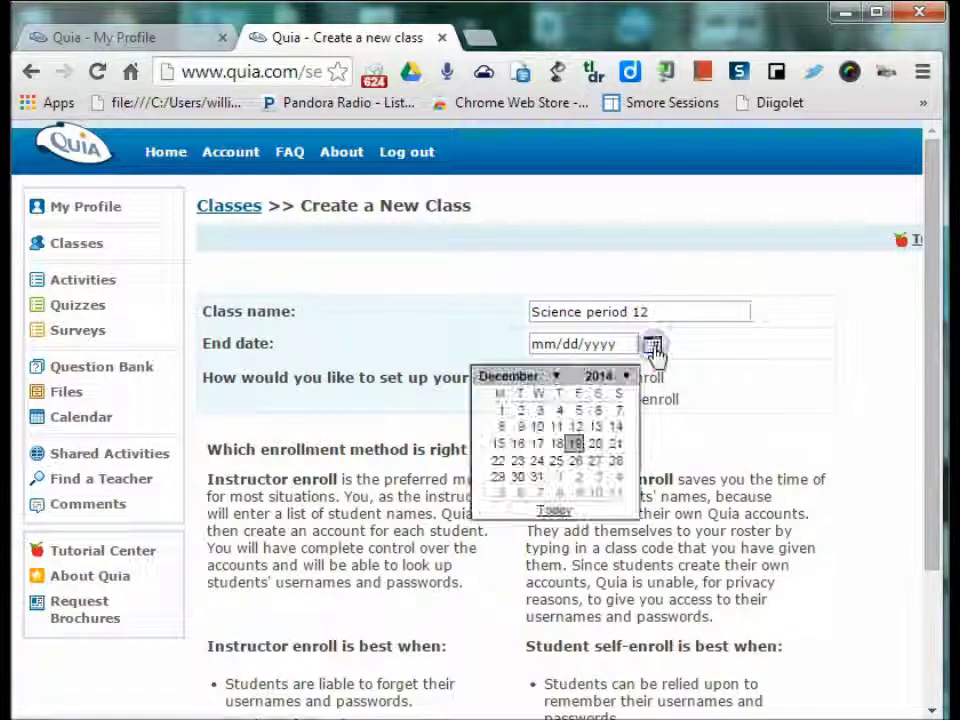
click(537, 477)
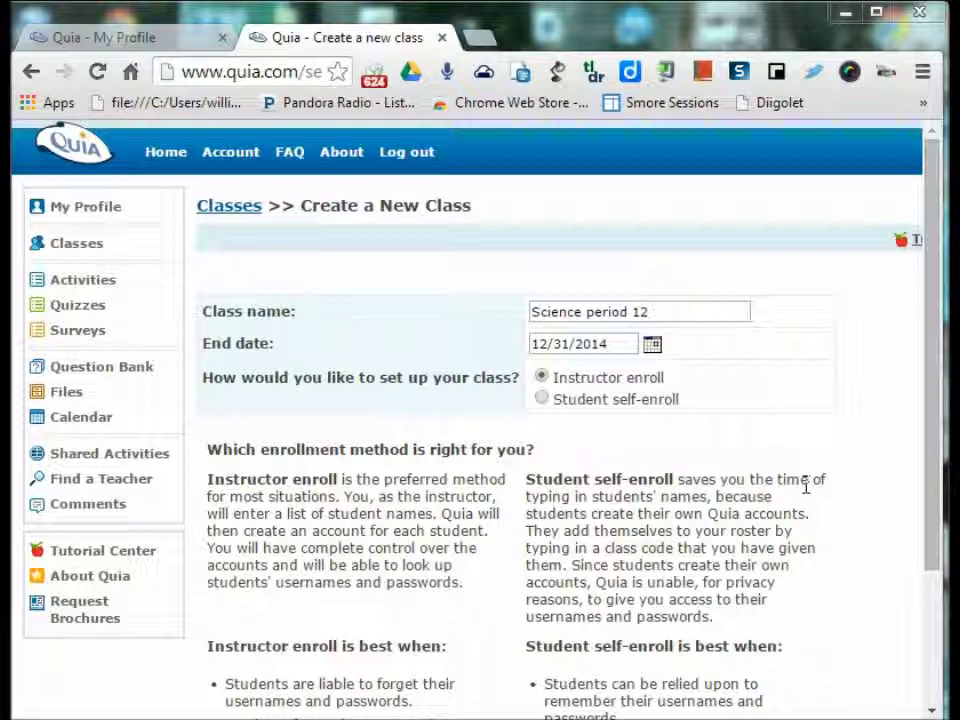
click(806, 484)
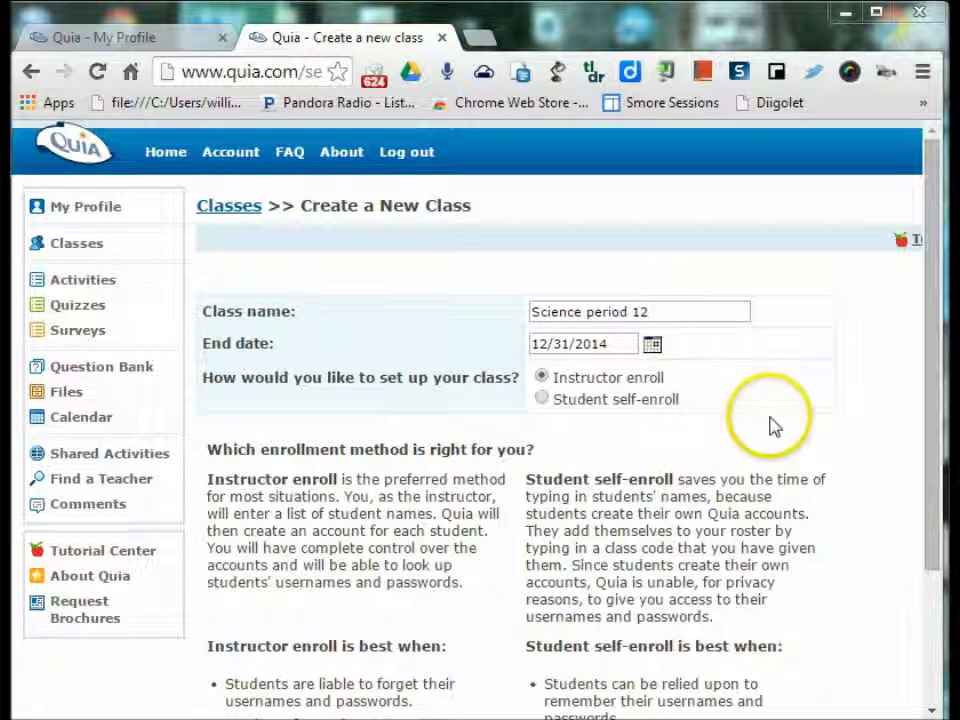
scroll(821, 427, down, 1)
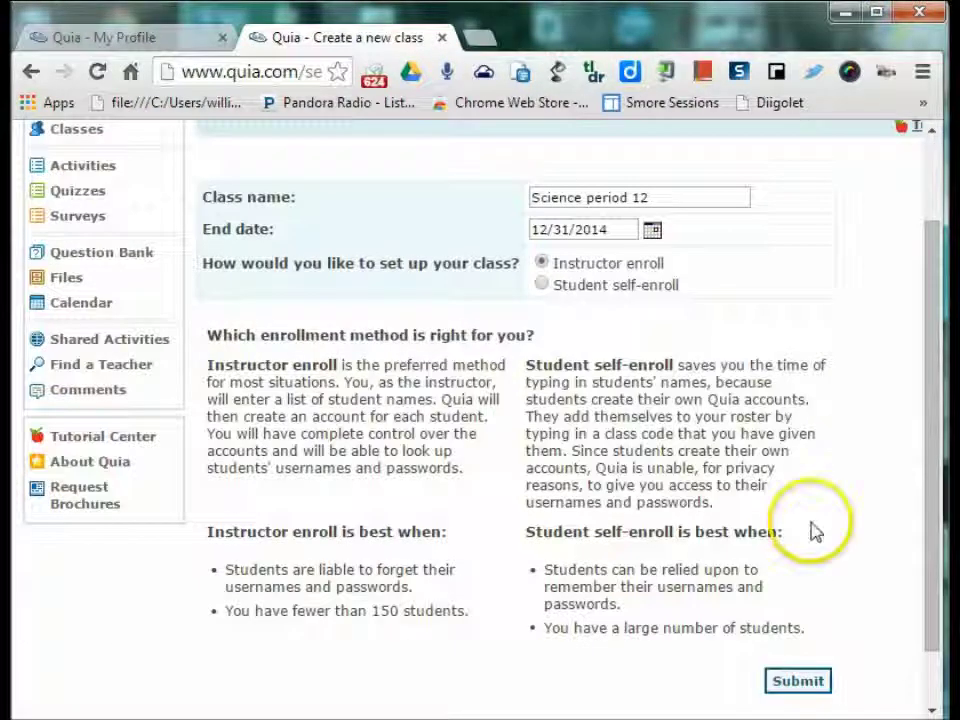
click(814, 680)
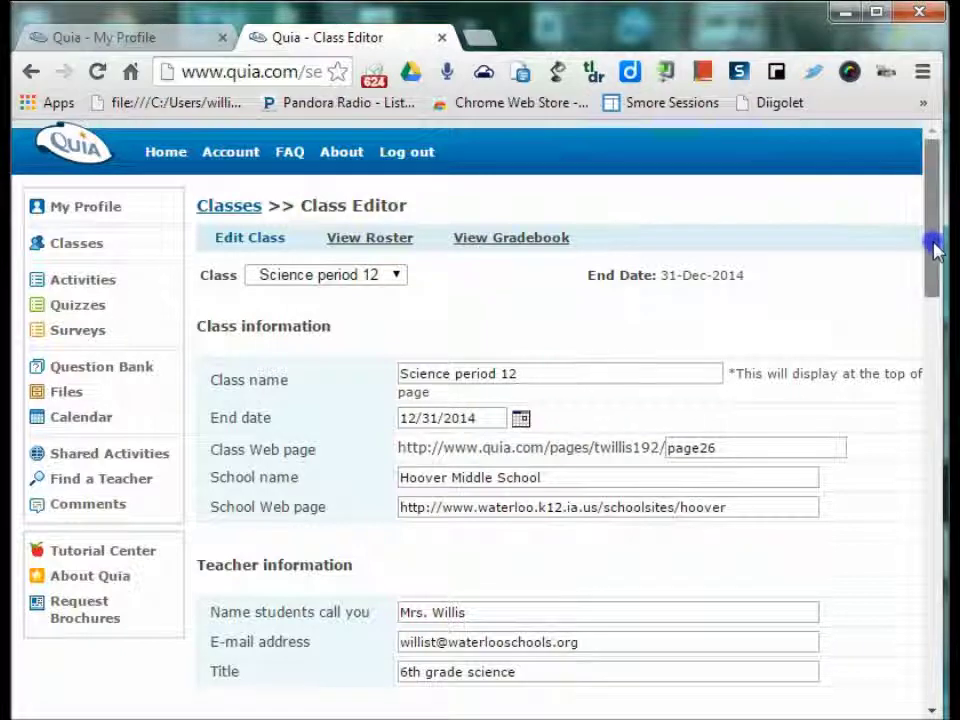
- Review the Science period 12 Class Editor fields and save the class page settings
drag(934, 251, 934, 260)
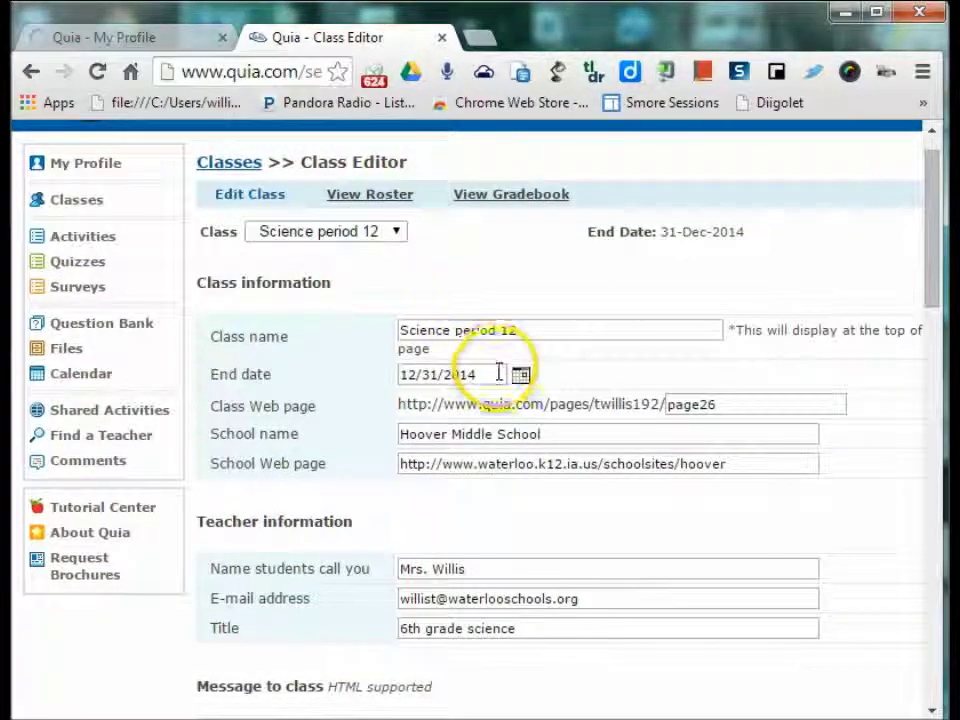
drag(940, 230, 921, 318)
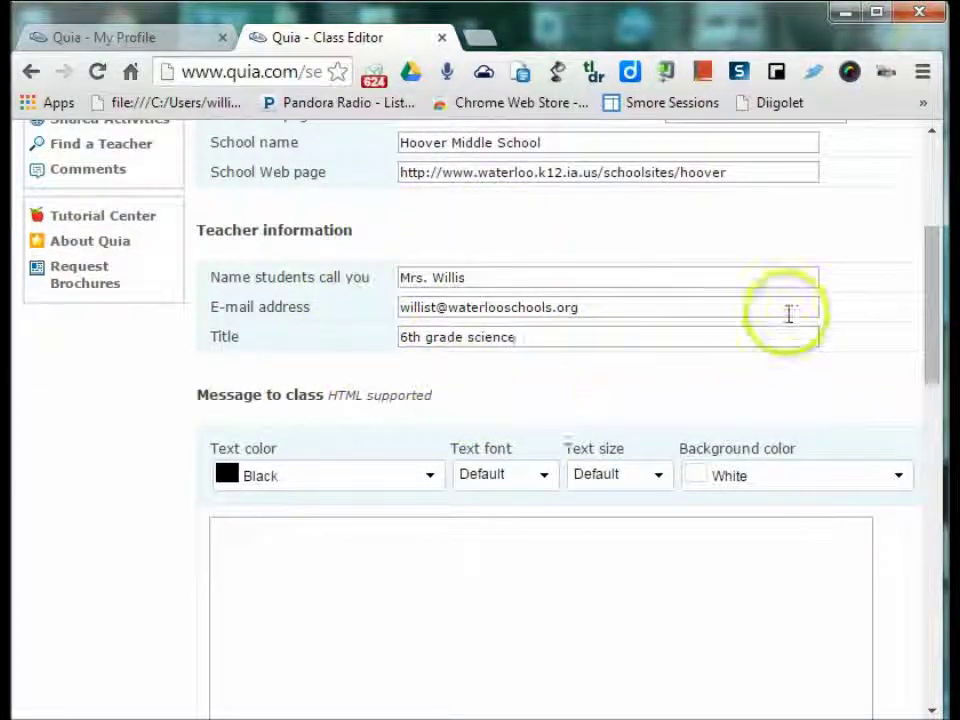
drag(924, 321, 921, 514)
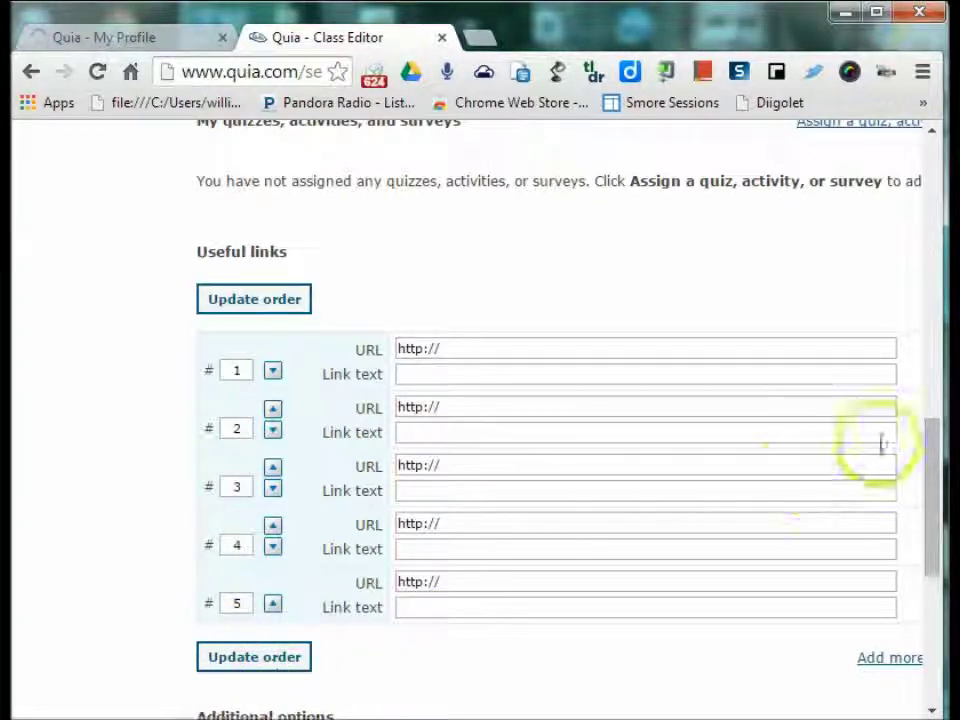
drag(932, 530, 929, 640)
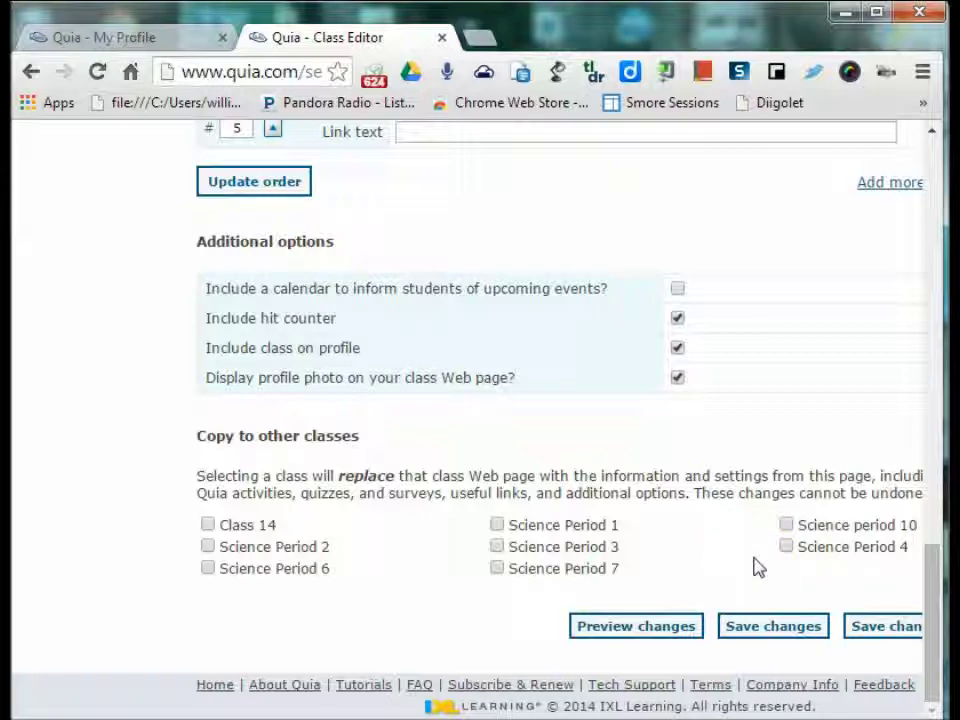
click(783, 637)
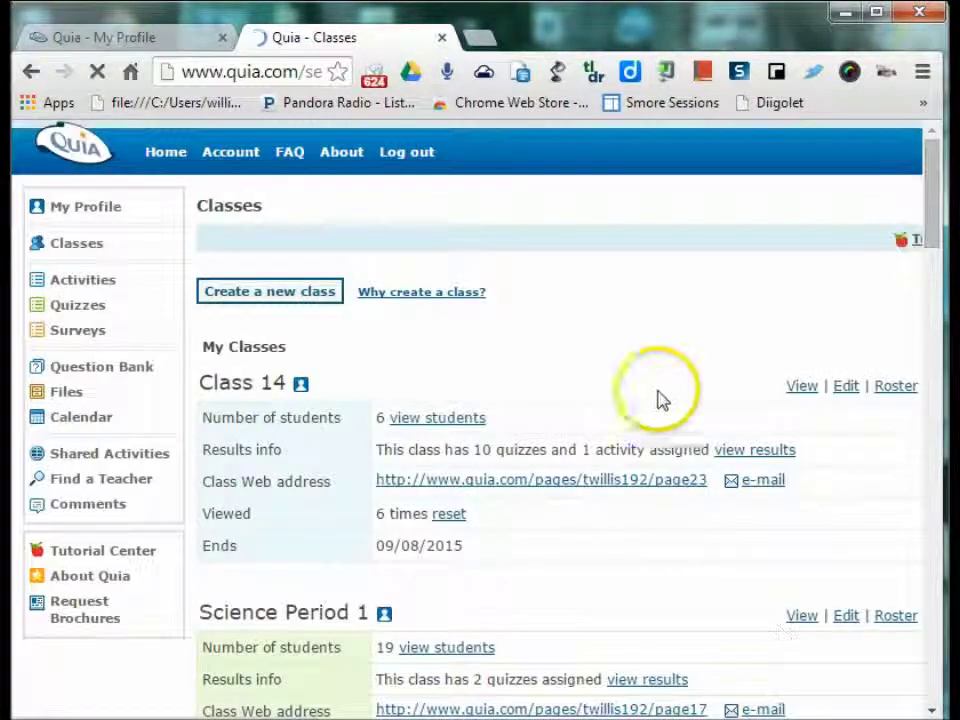
- Open the empty Science period 12 roster and inspect its name, student ID and e-mail columns
scroll(754, 334, down, 7)
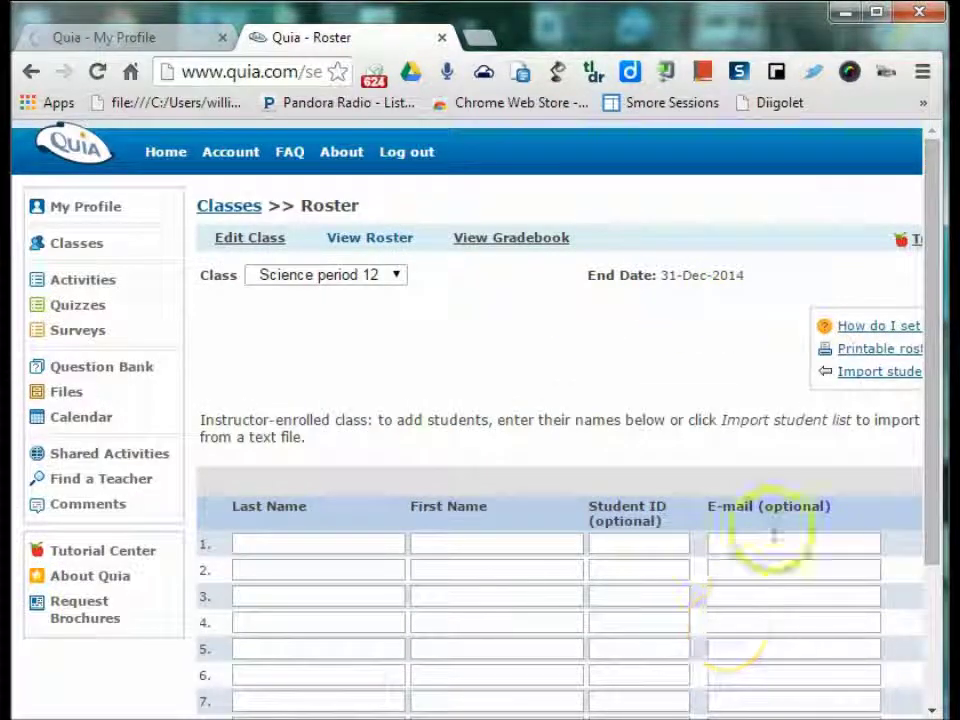
click(305, 540)
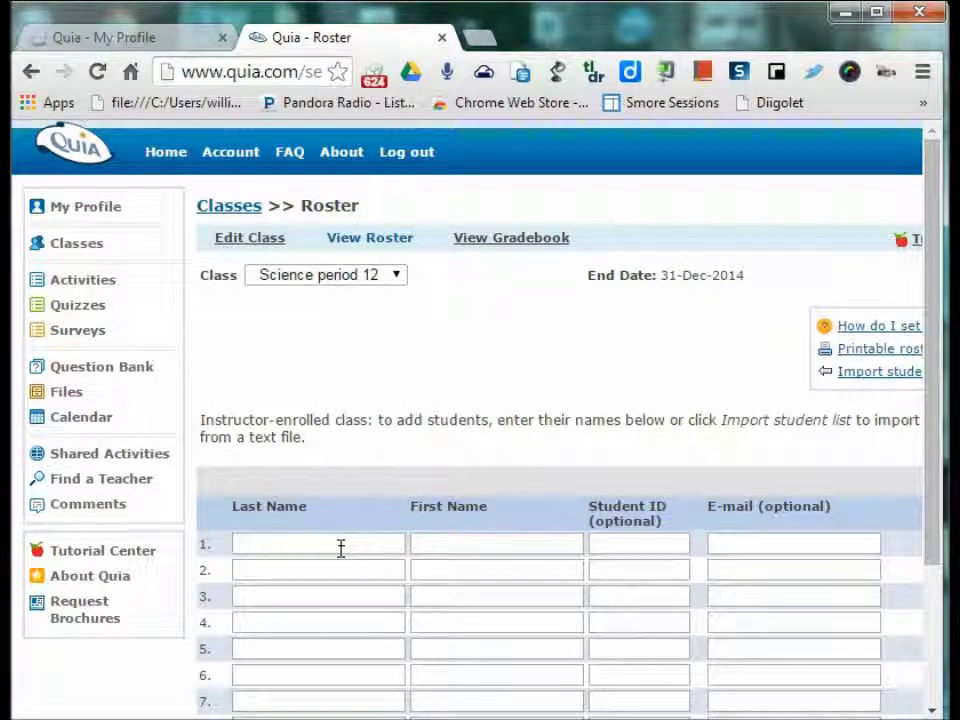
click(536, 549)
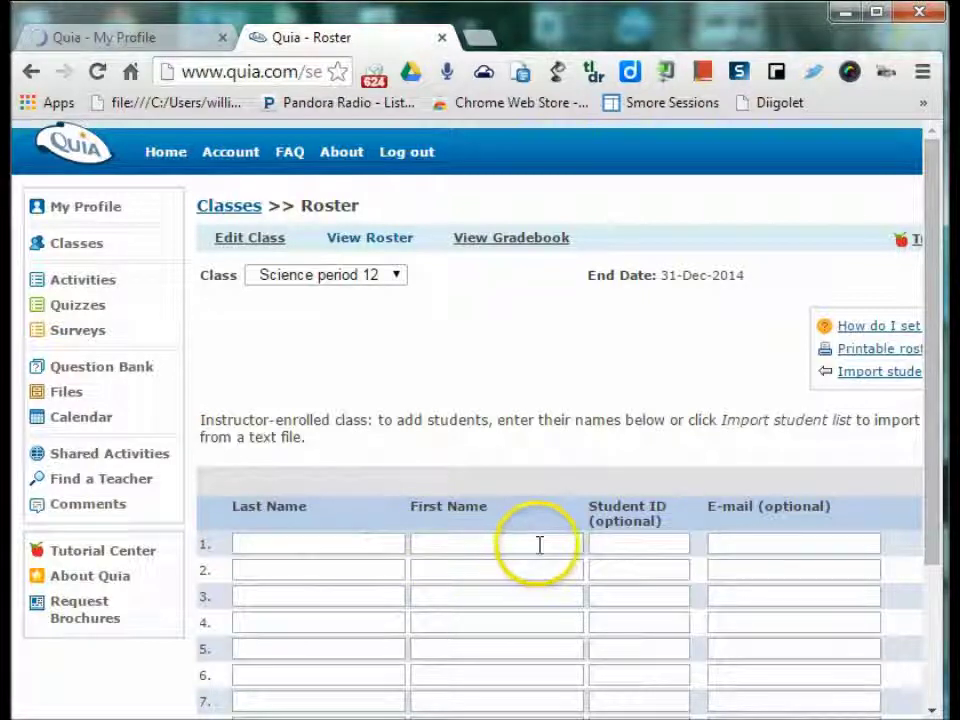
click(605, 543)
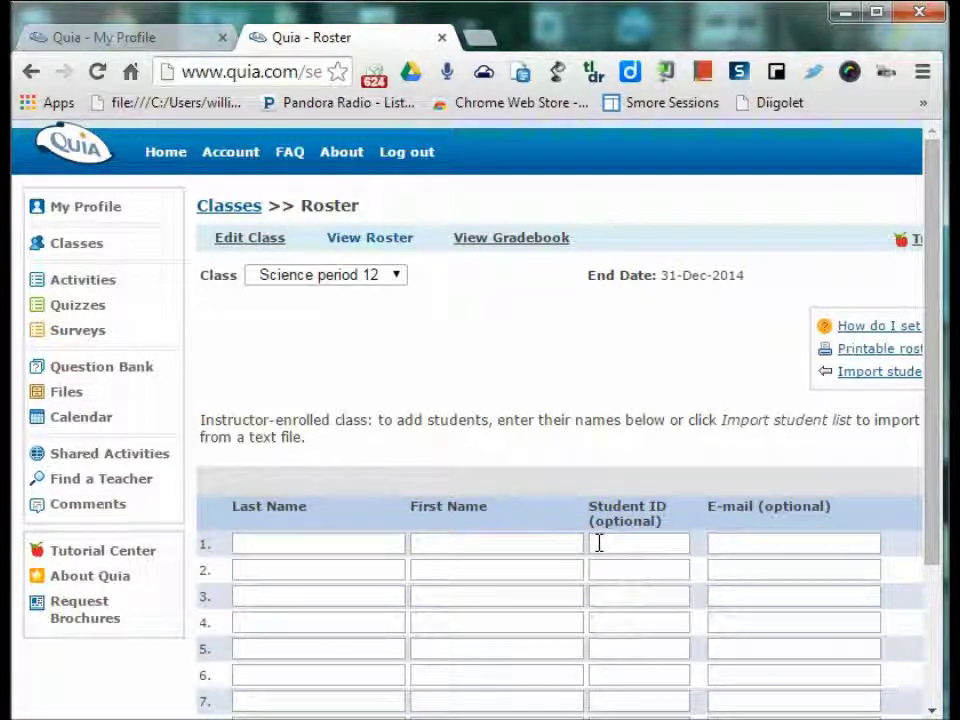
click(459, 466)
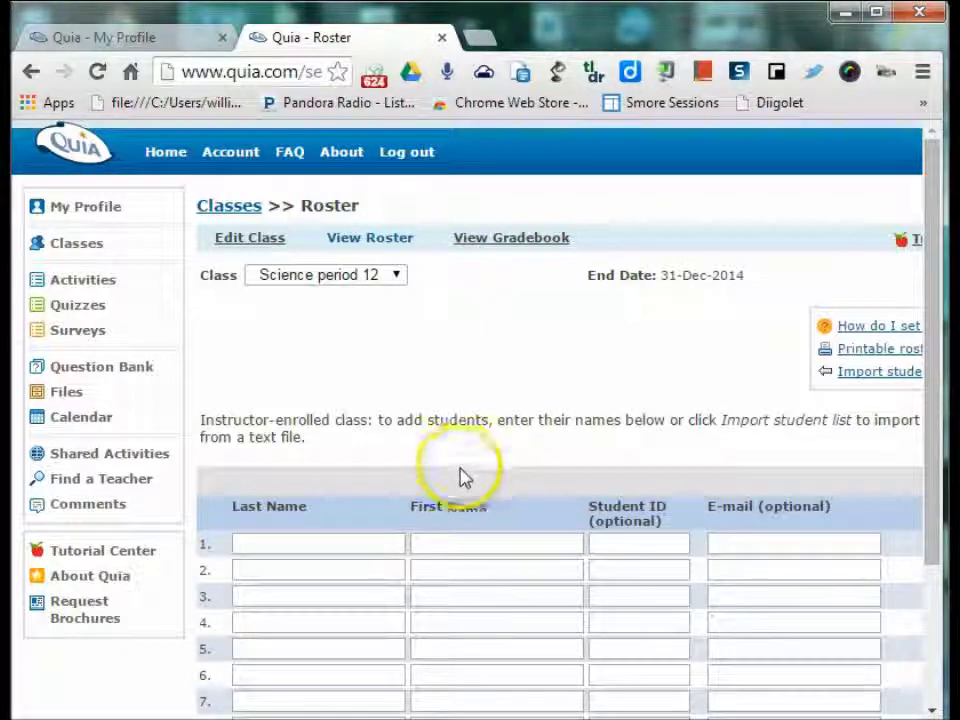
click(722, 694)
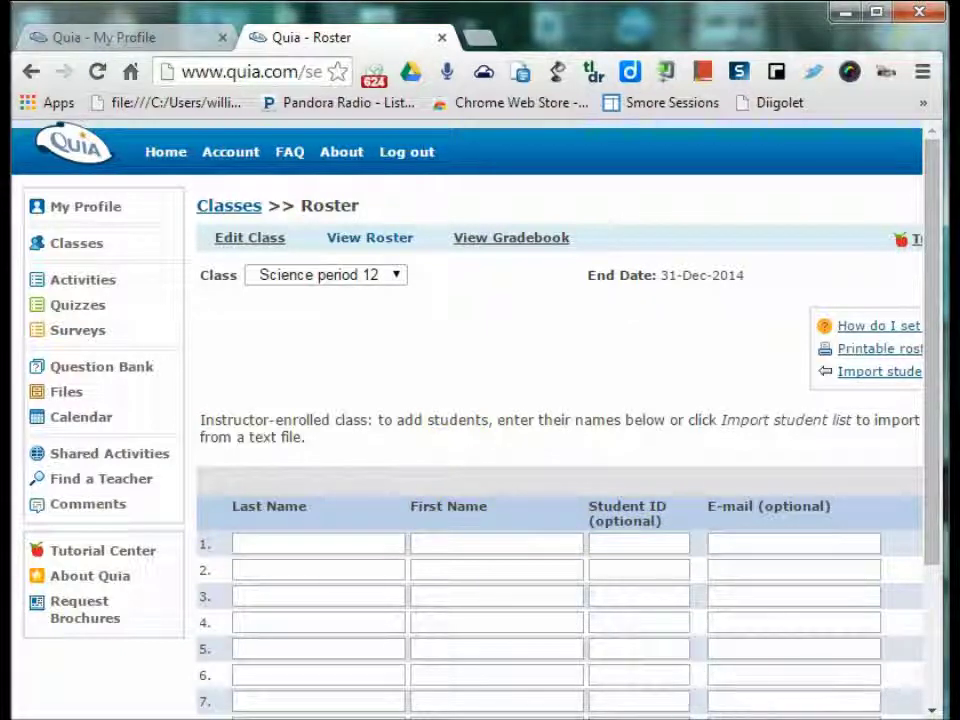
scroll(470, 420, right, 3)
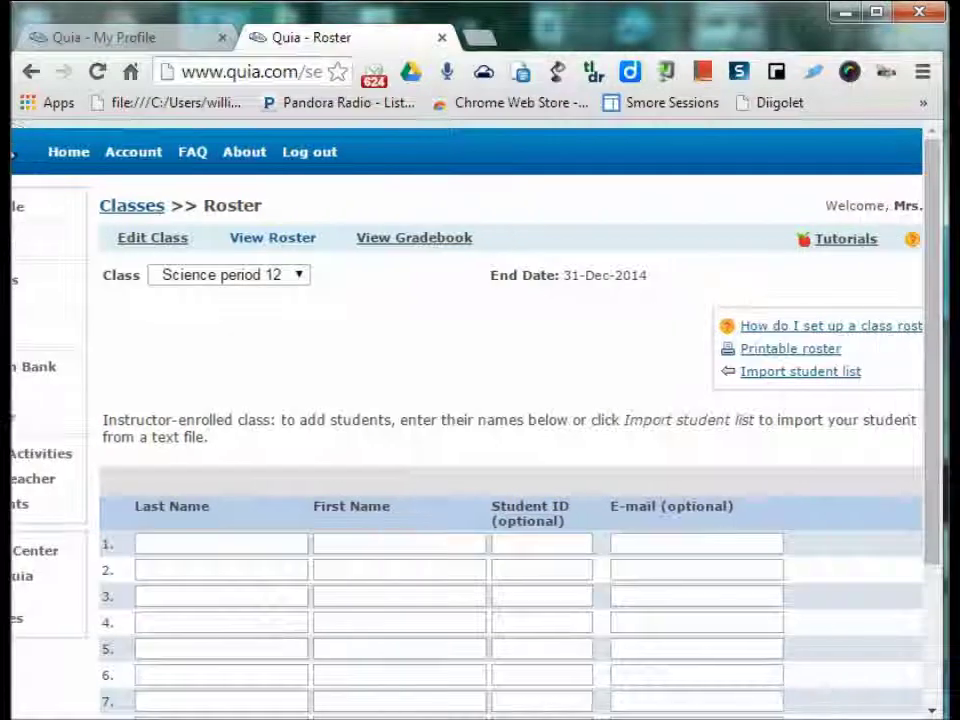
scroll(707, 690, left, 3)
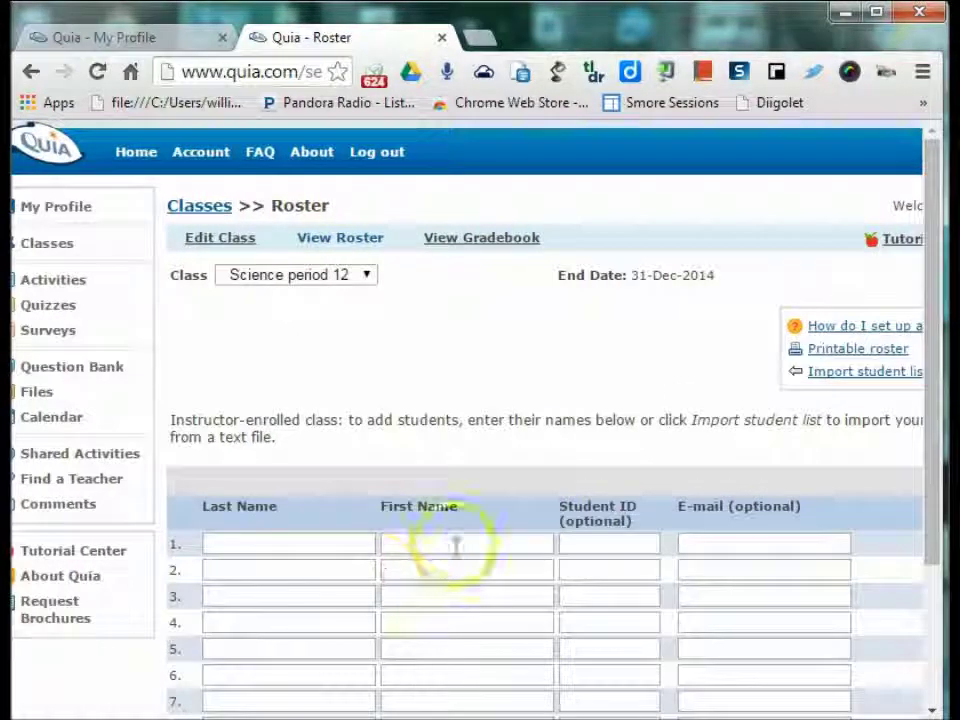
click(288, 536)
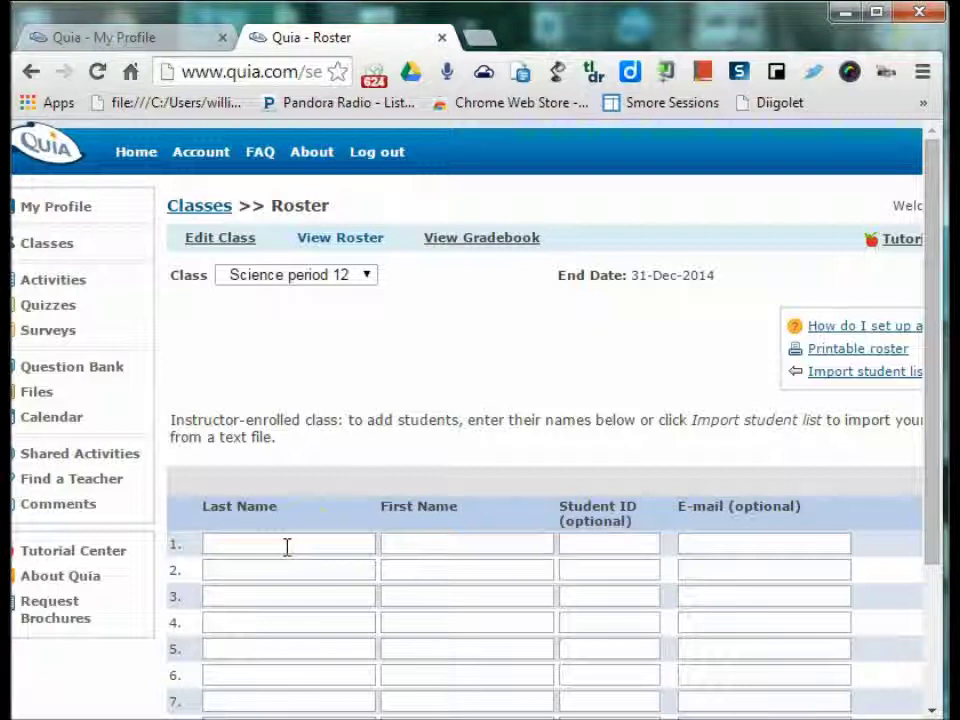
click(302, 545)
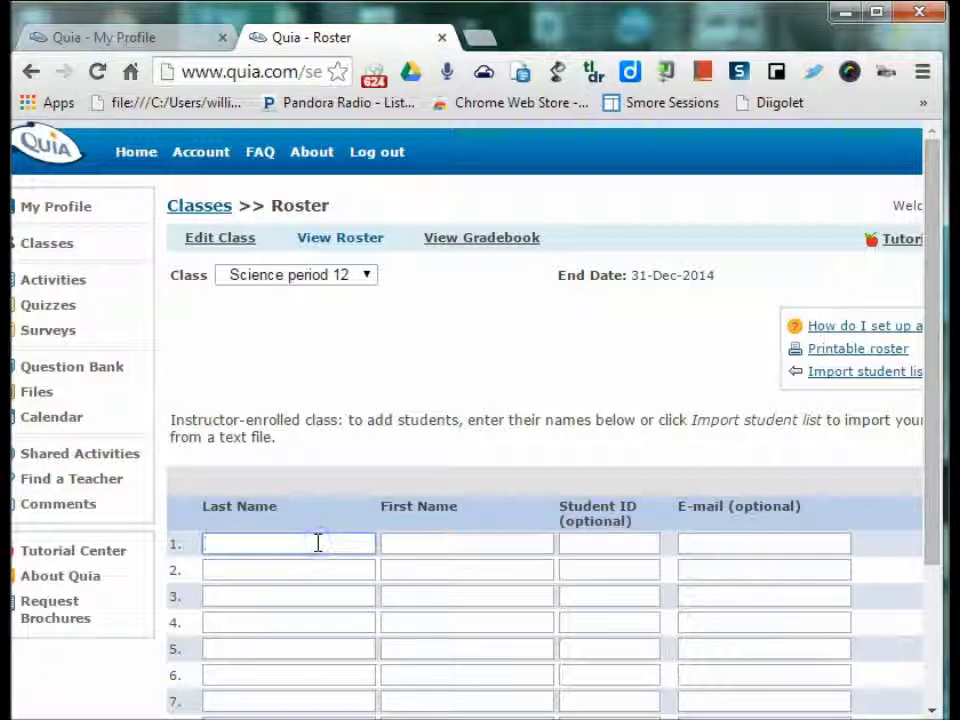
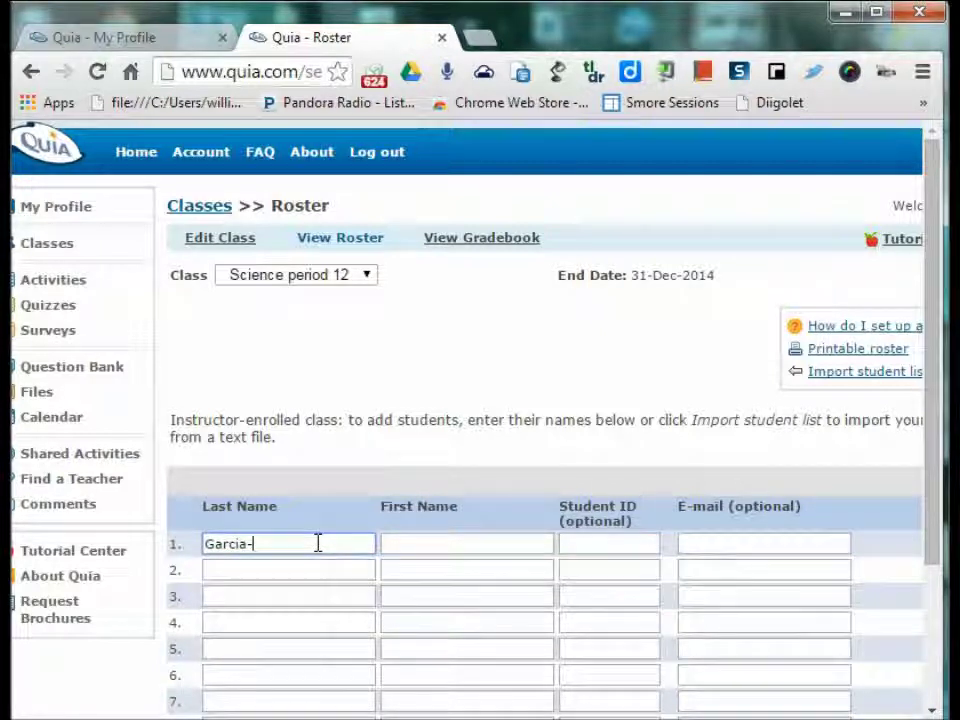
- Enter the first student's last name and first name, then move to the student ID field
key(Tab)
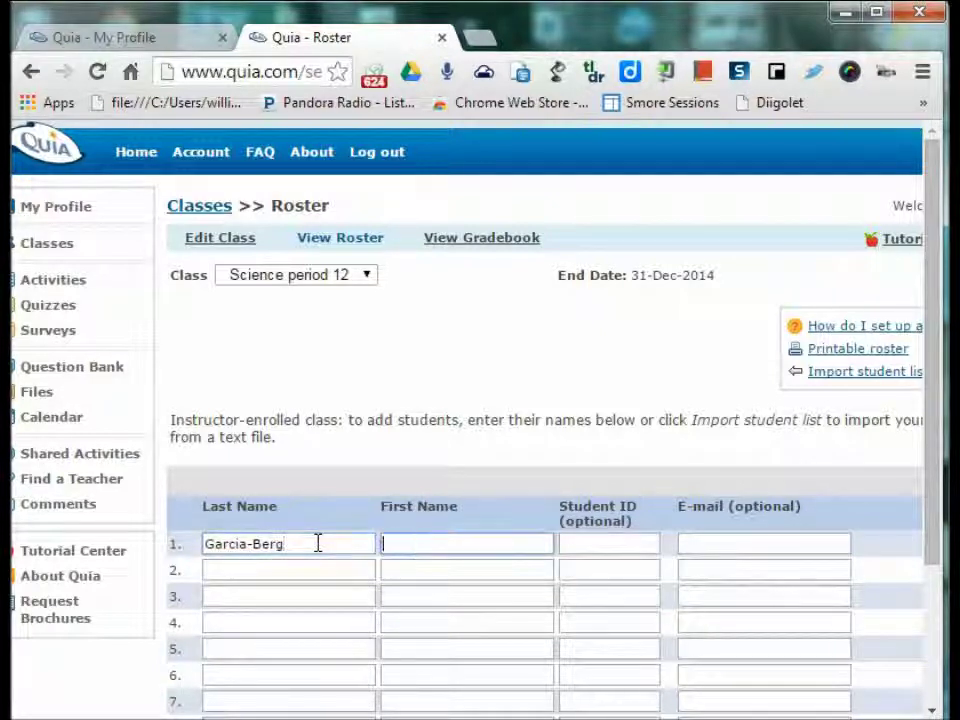
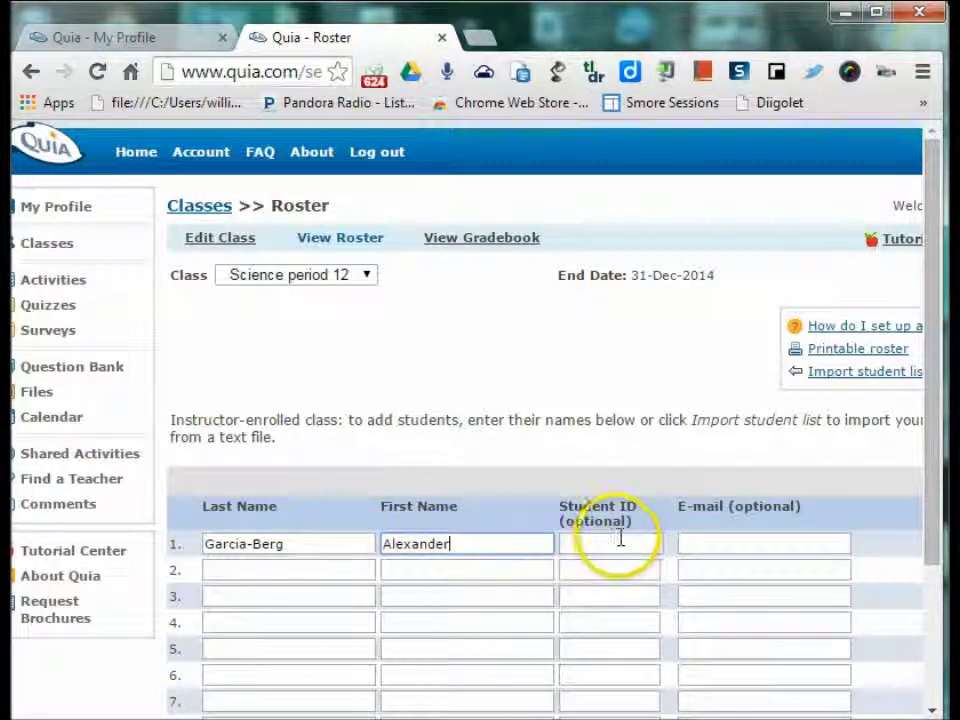
click(620, 538)
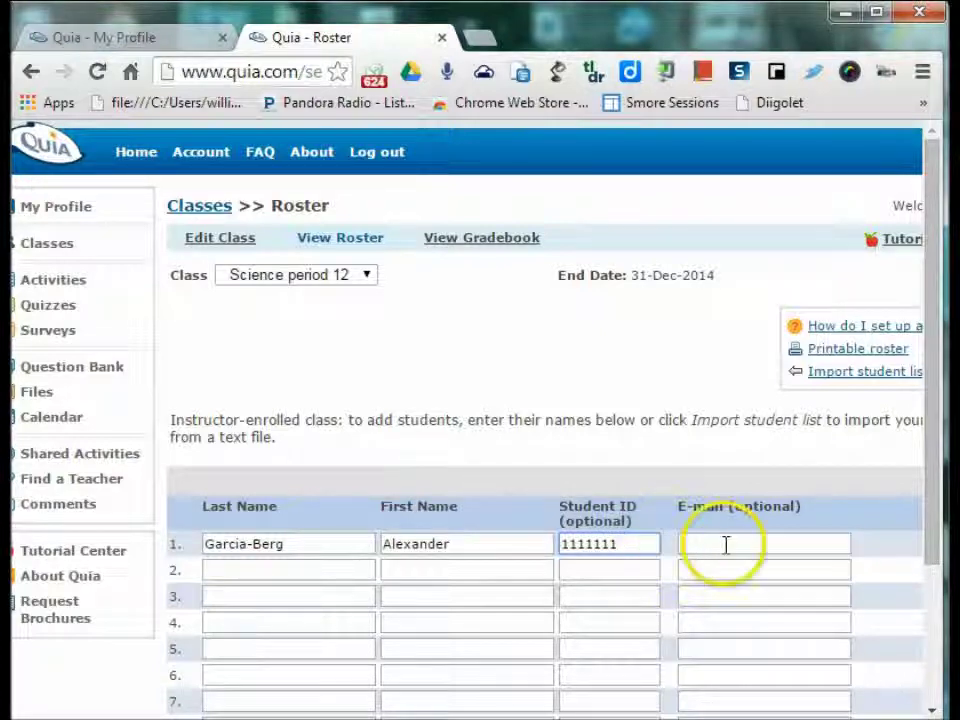
- Save the first student to the roster and continue back, ready for another entry
drag(934, 508, 934, 673)
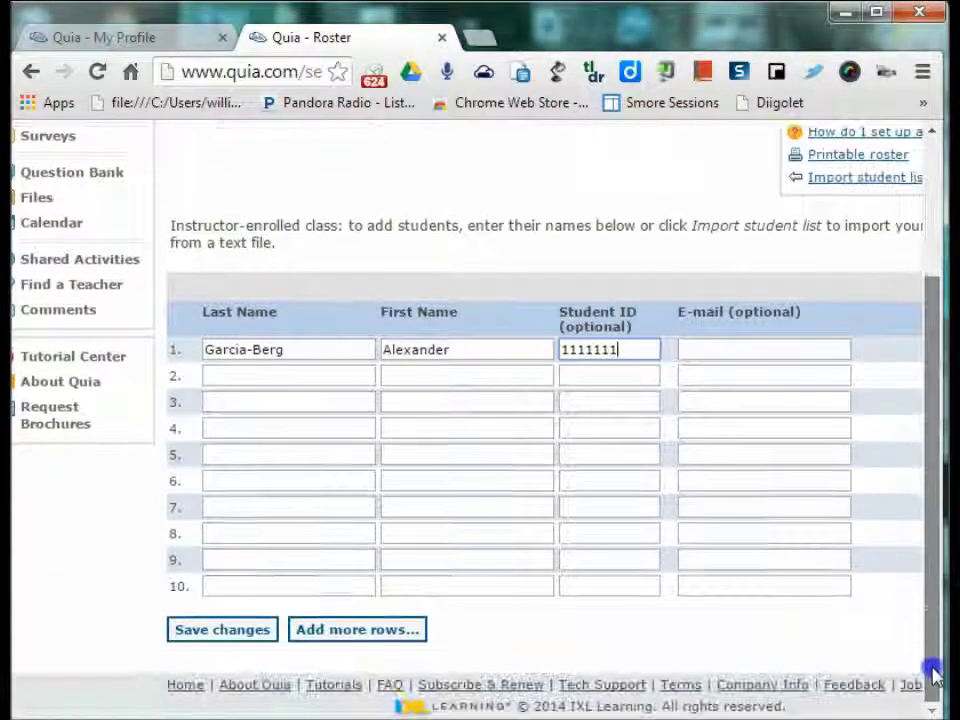
click(232, 630)
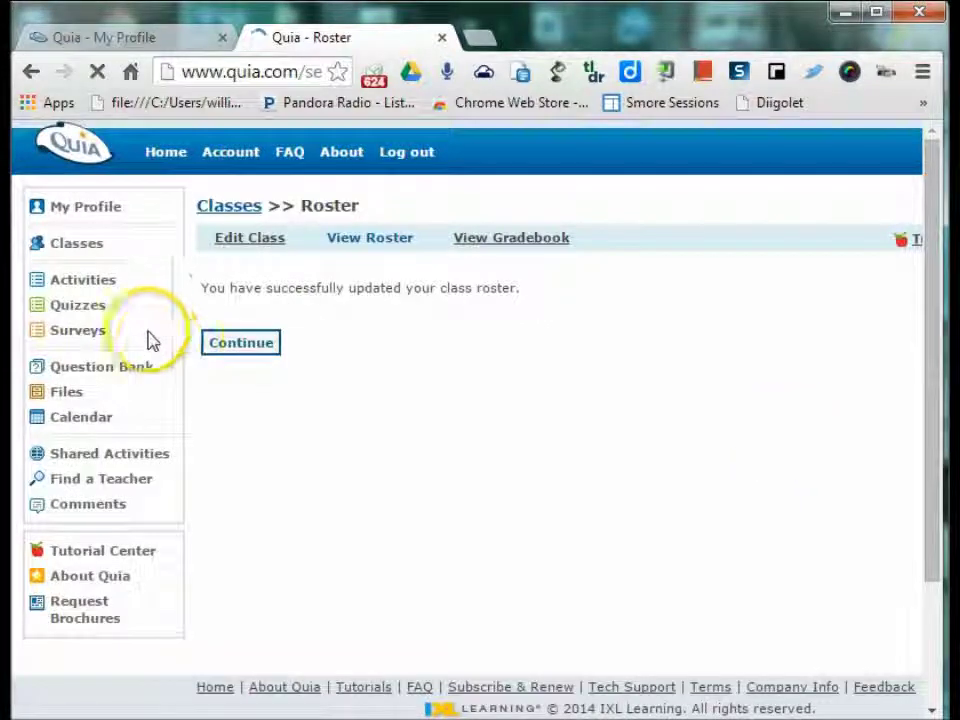
click(268, 344)
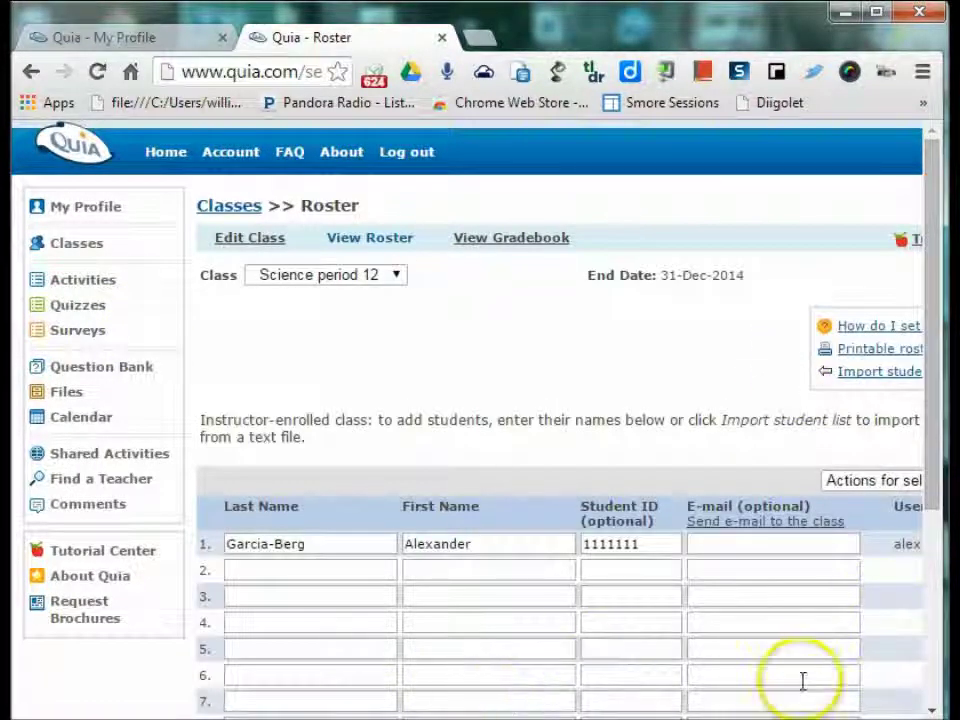
scroll(715, 560, right, 4)
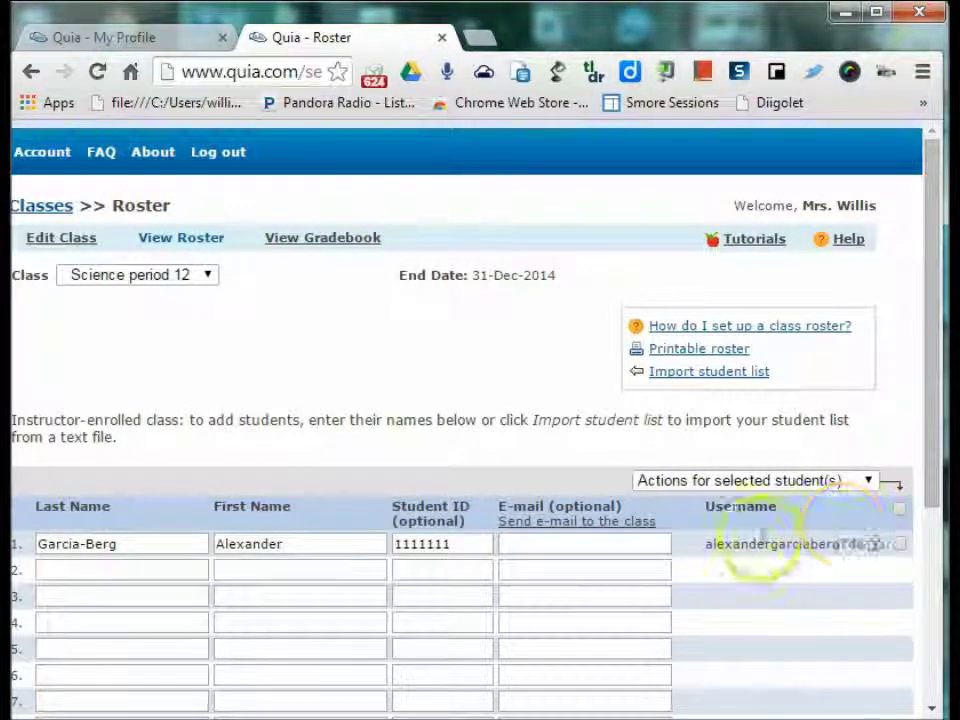
scroll(480, 420, left, 2)
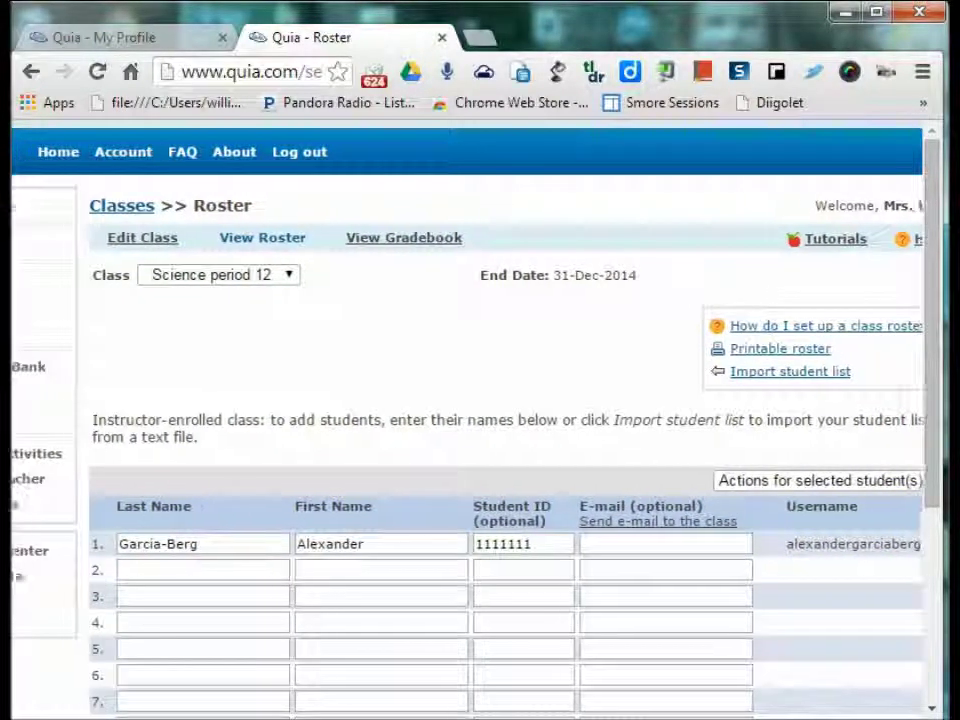
scroll(480, 420, left, 1)
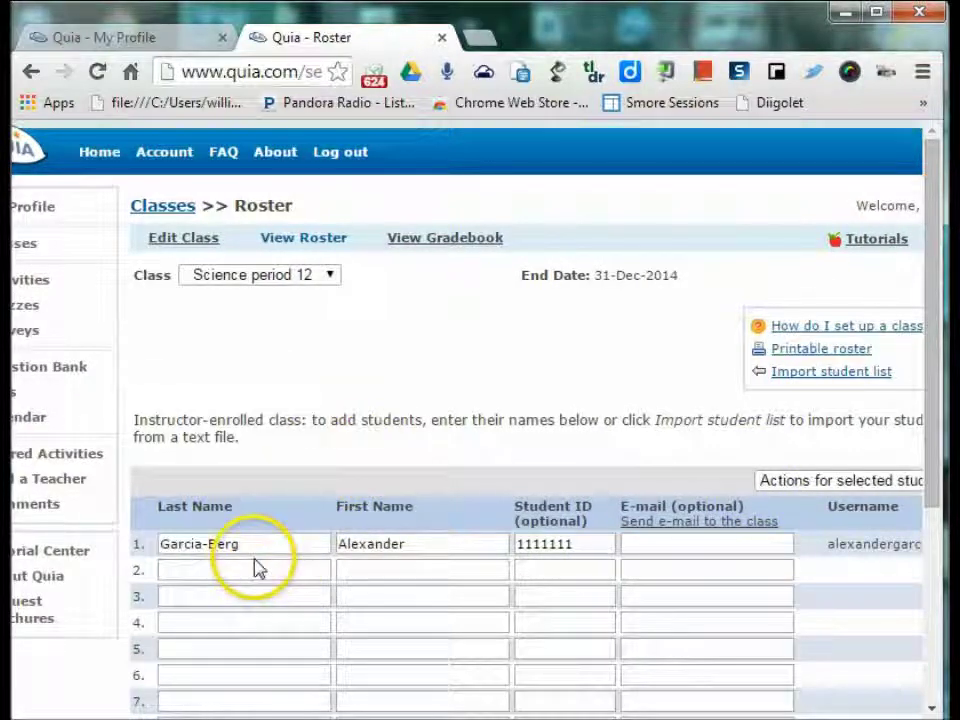
click(255, 568)
- Add and save a second student with a last initial, first name and student ID
text(G)
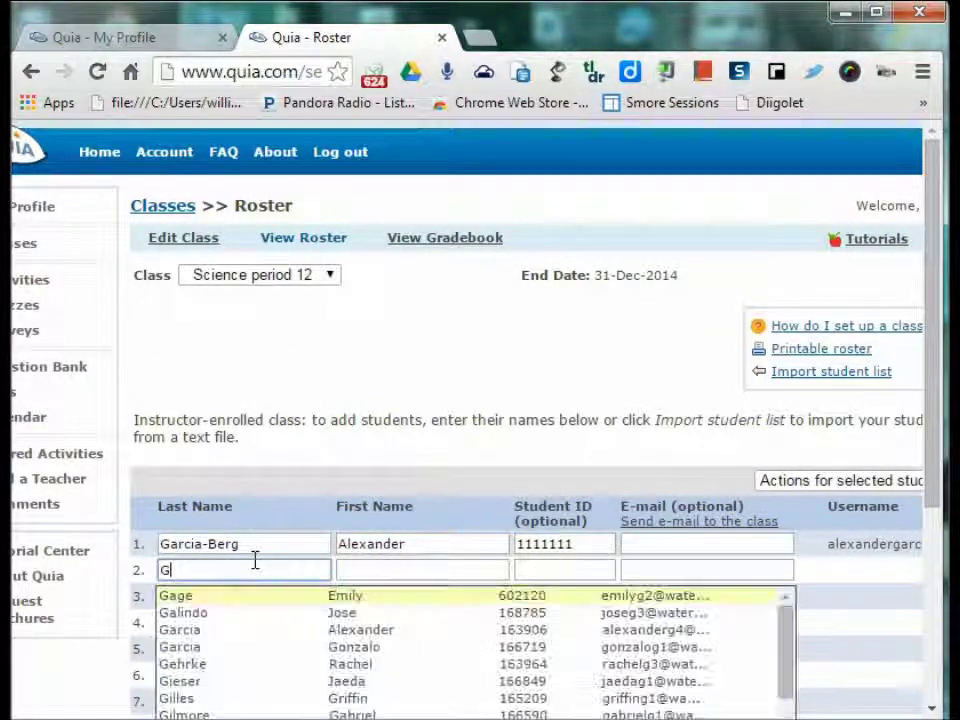
key(Tab)
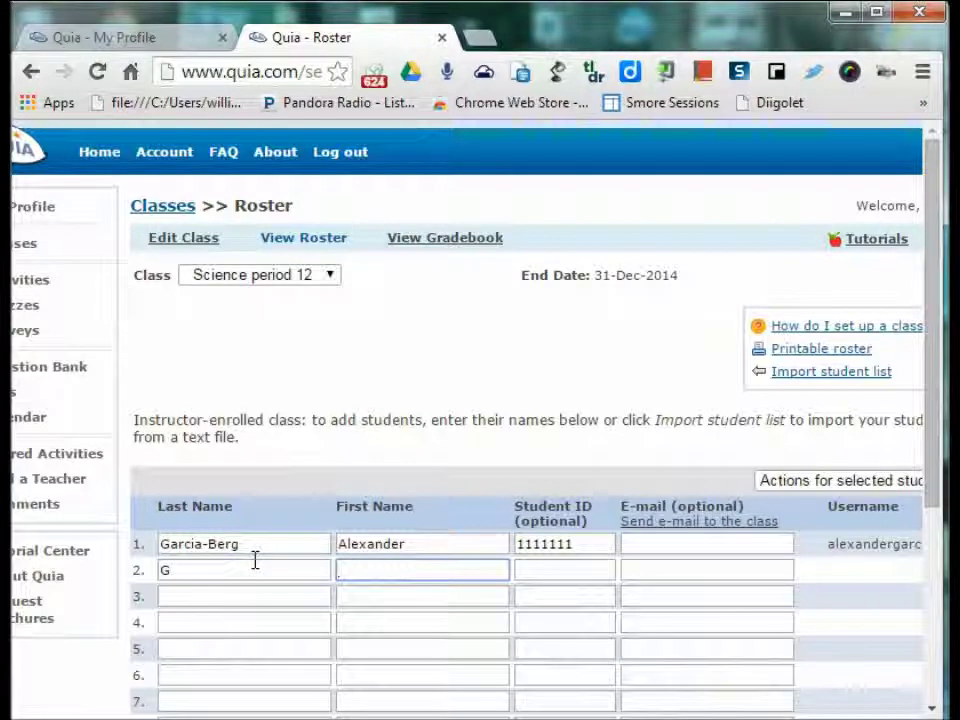
text(Alex)
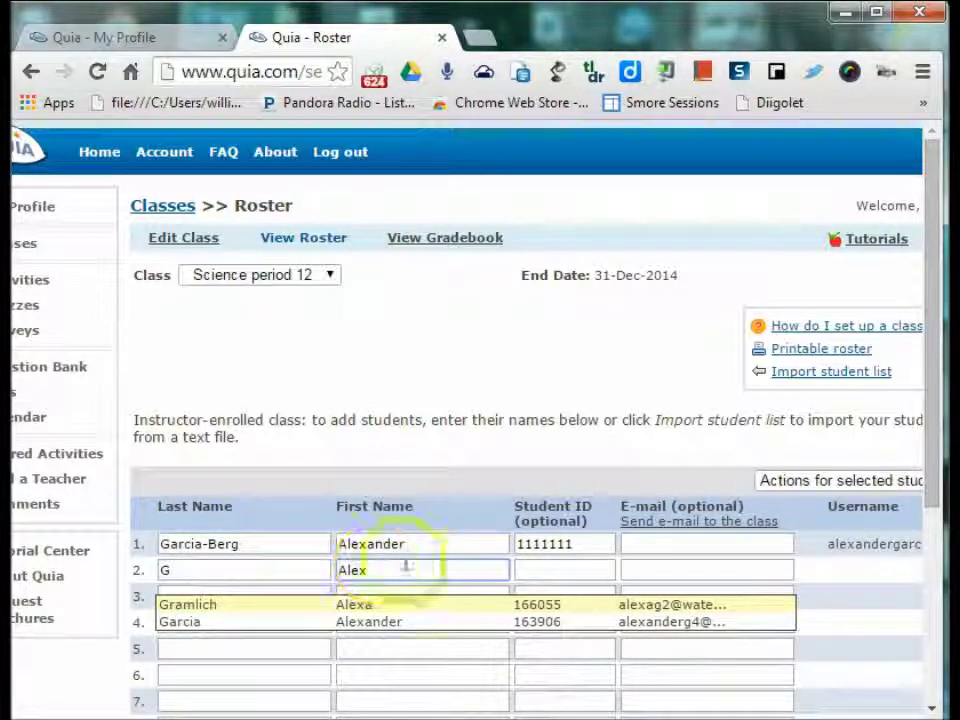
click(532, 570)
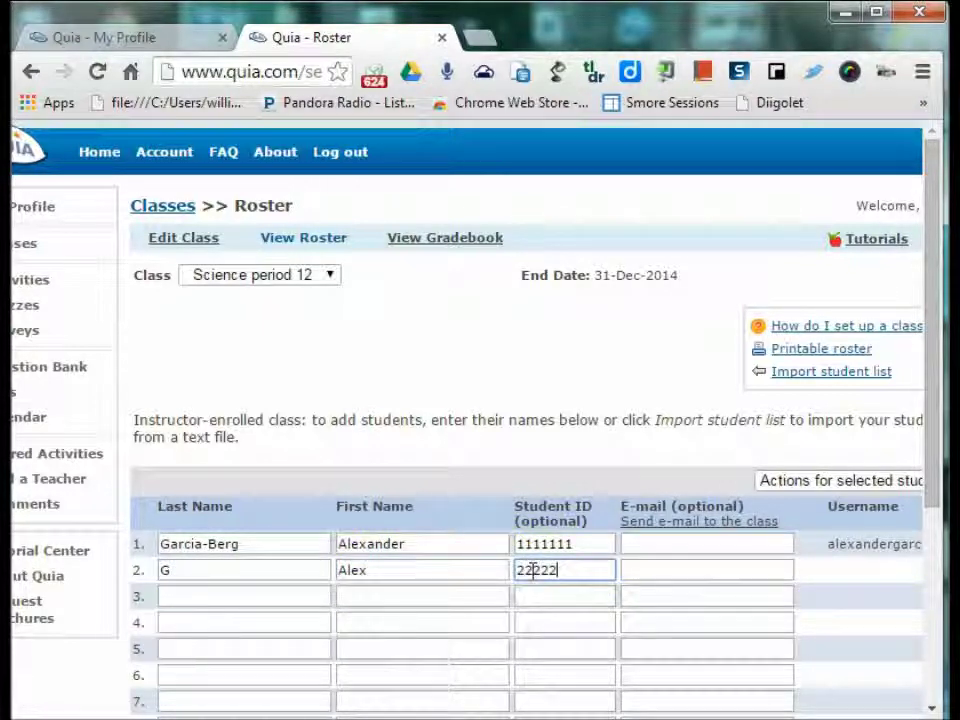
text(2222222)
scroll(842, 594, down, 3)
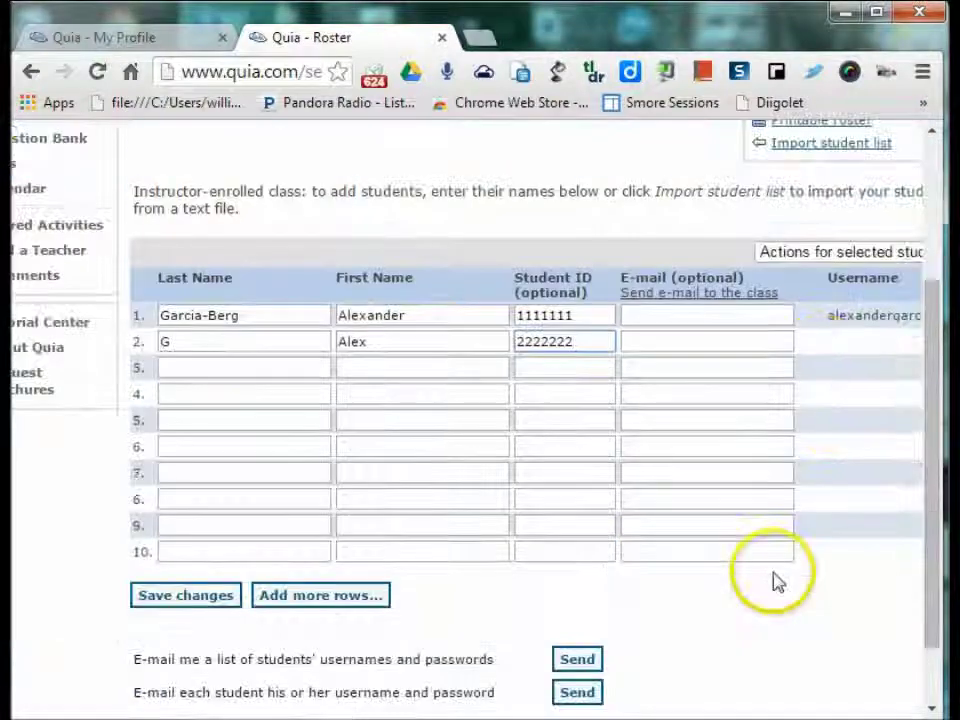
click(192, 513)
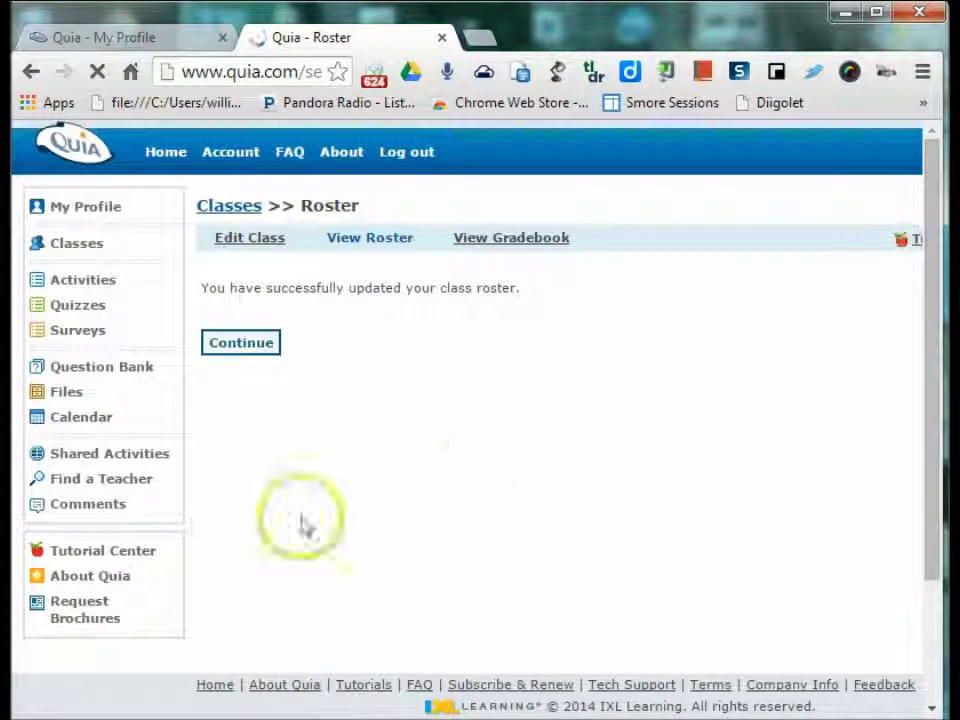
click(265, 350)
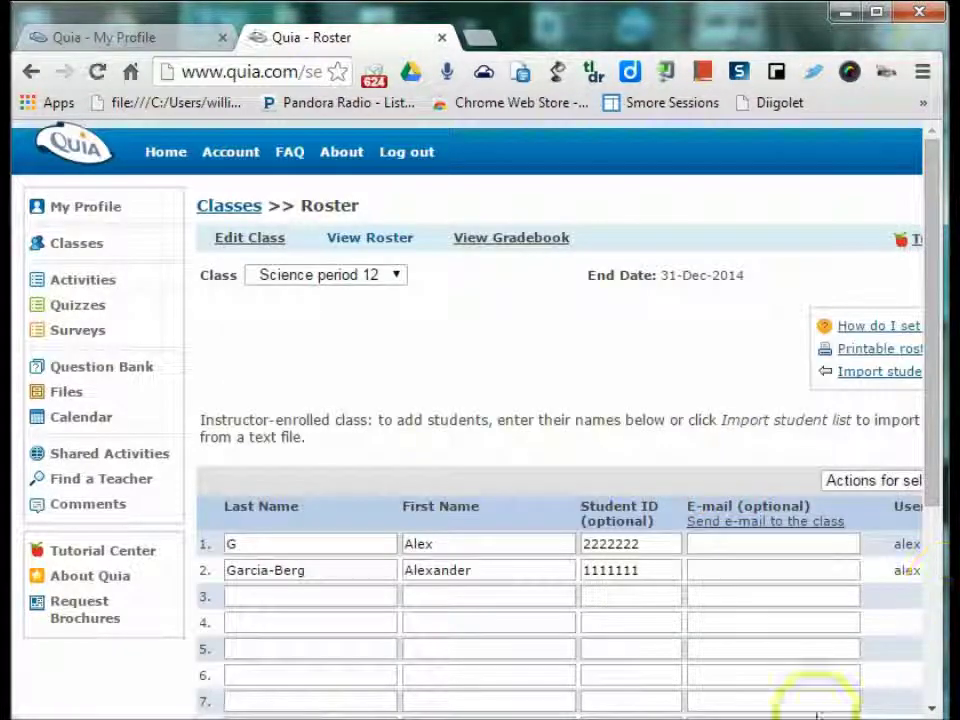
scroll(784, 654, right, 3)
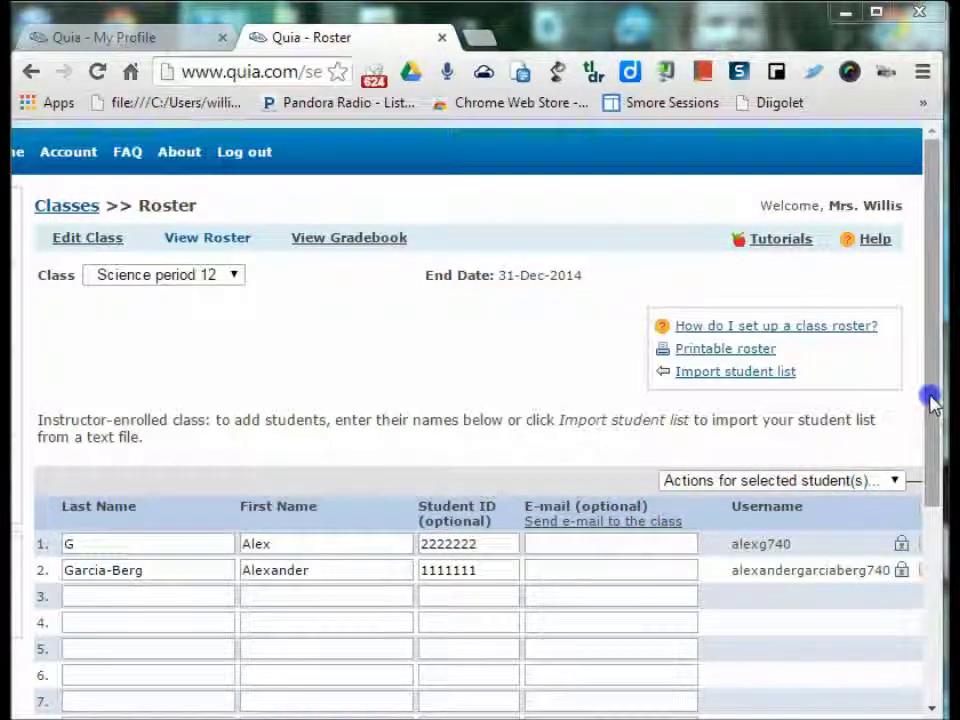
drag(930, 396, 900, 574)
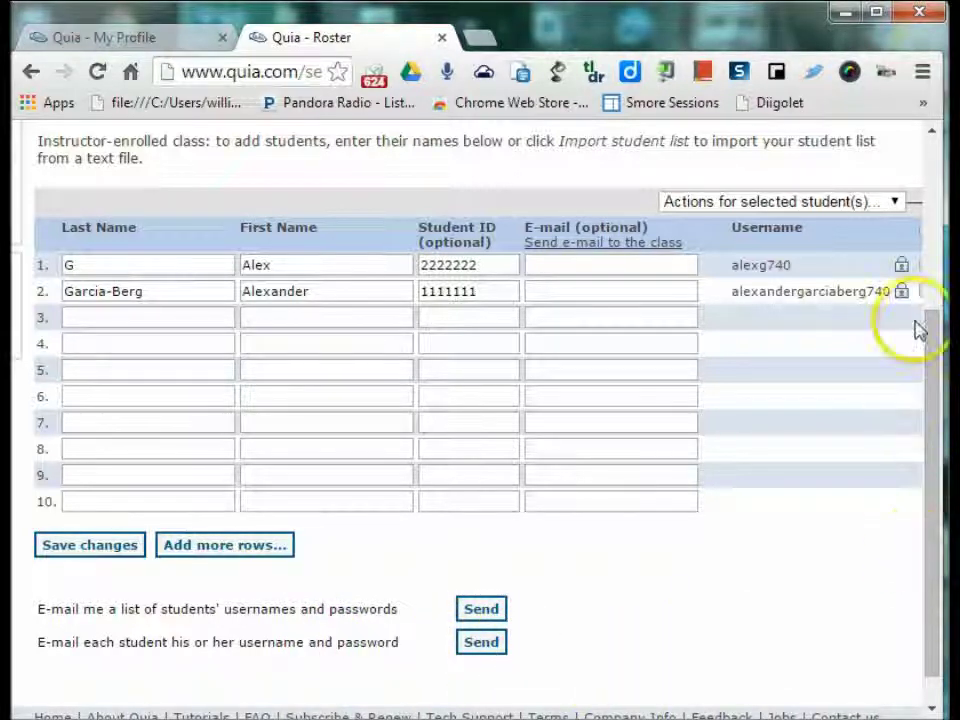
click(902, 266)
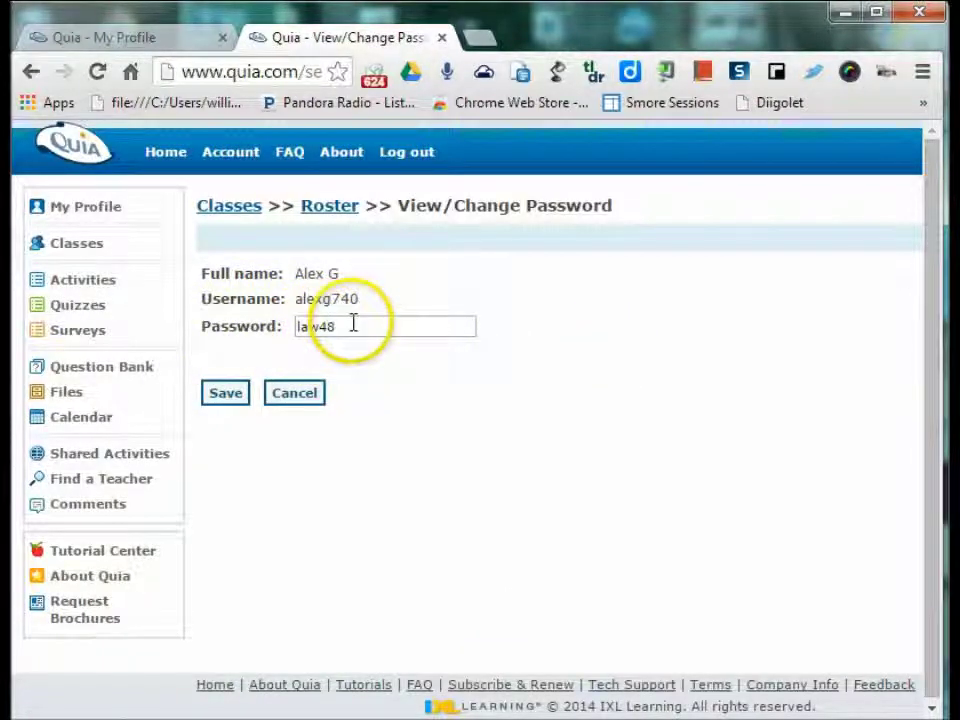
click(288, 396)
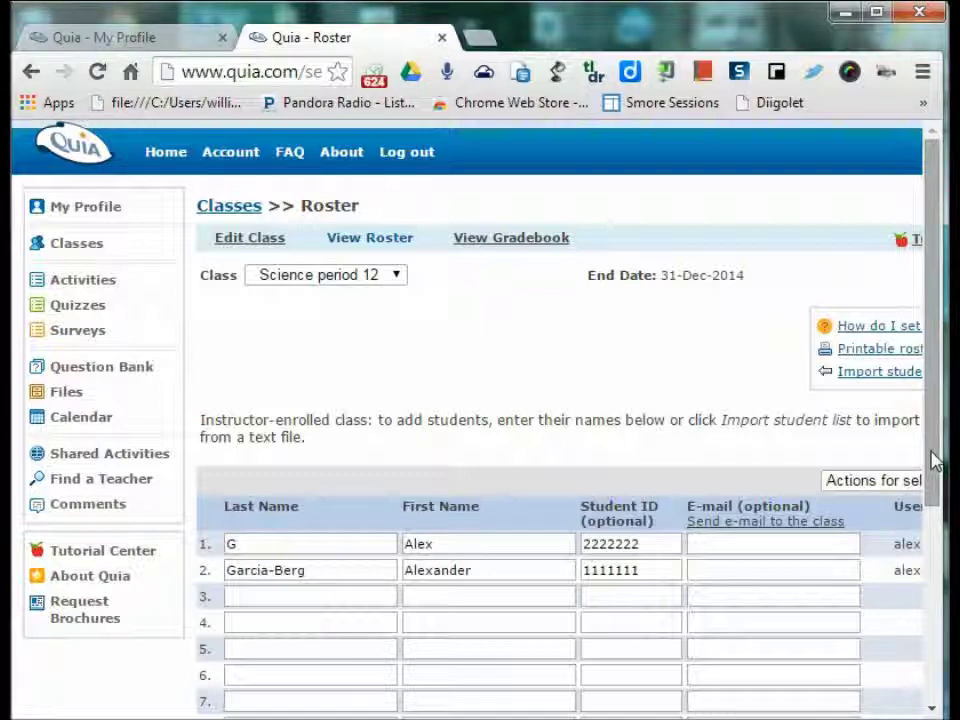
click(846, 568)
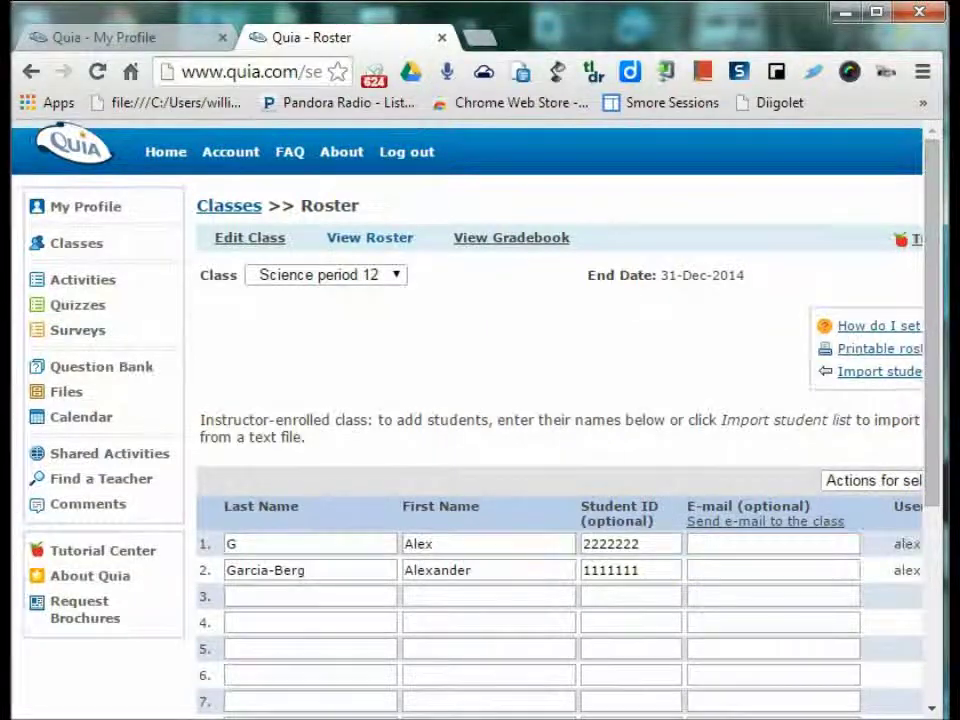
scroll(480, 420, right, 4)
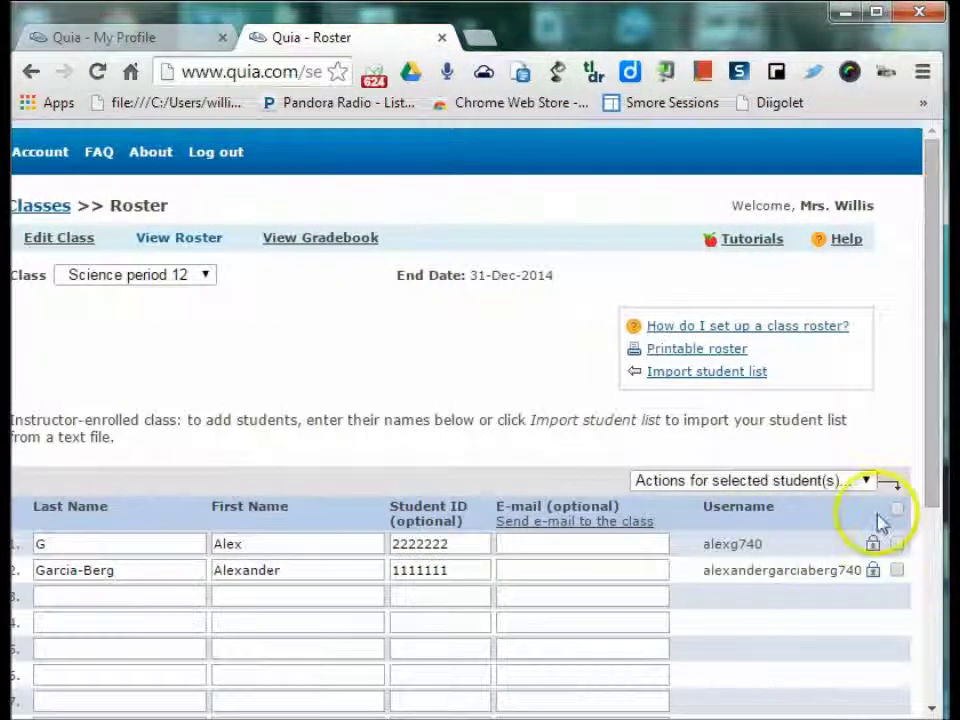
click(897, 544)
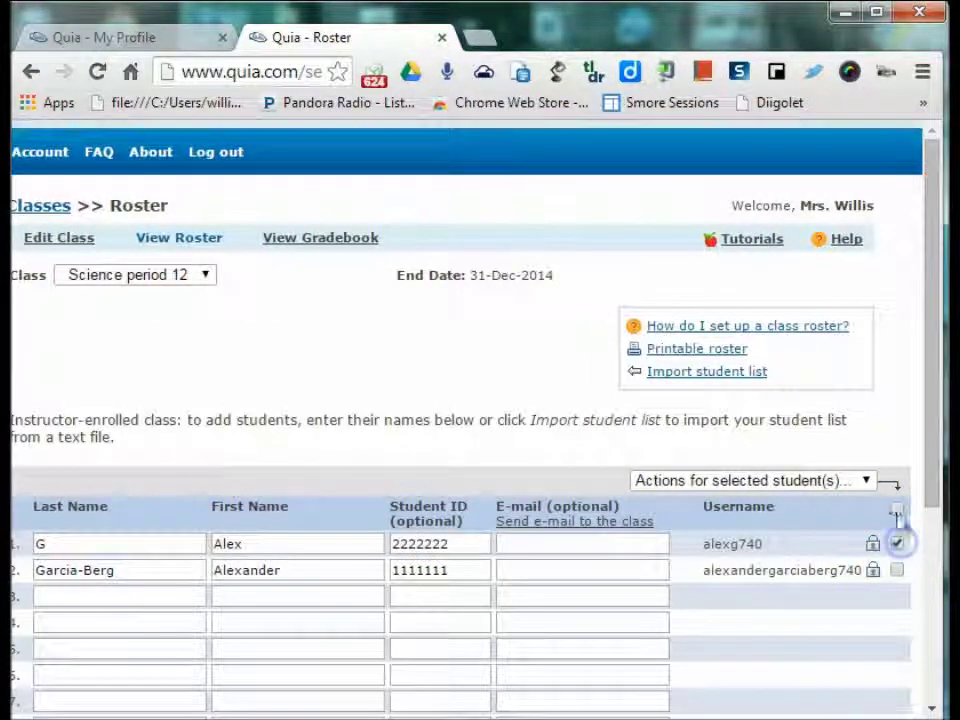
click(866, 481)
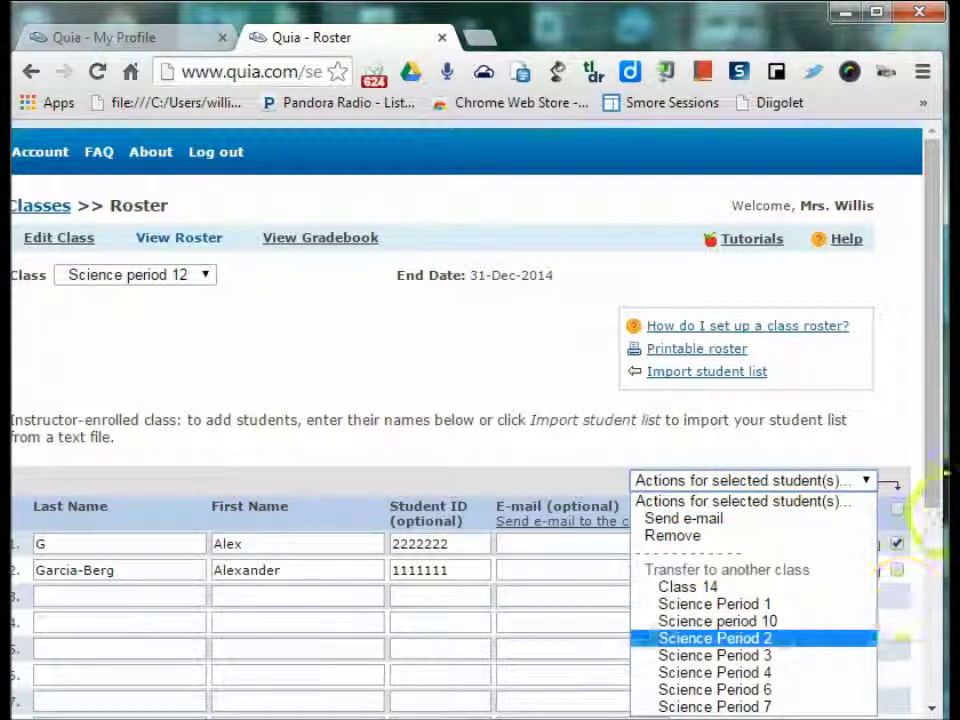
scroll(715, 706, left, 2)
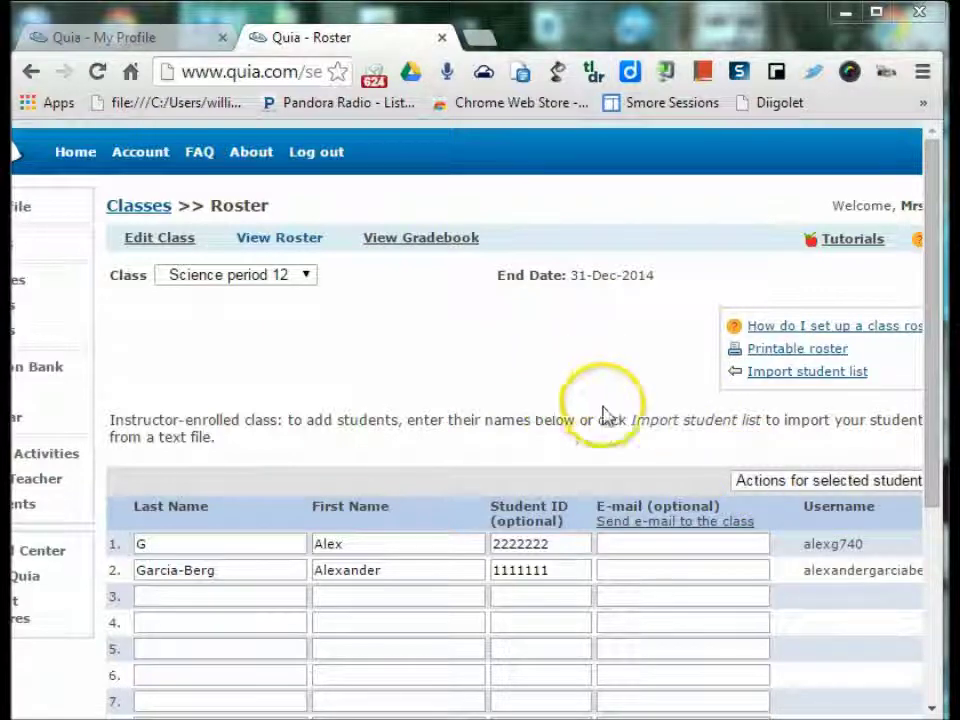
drag(556, 710, 489, 708)
click(77, 330)
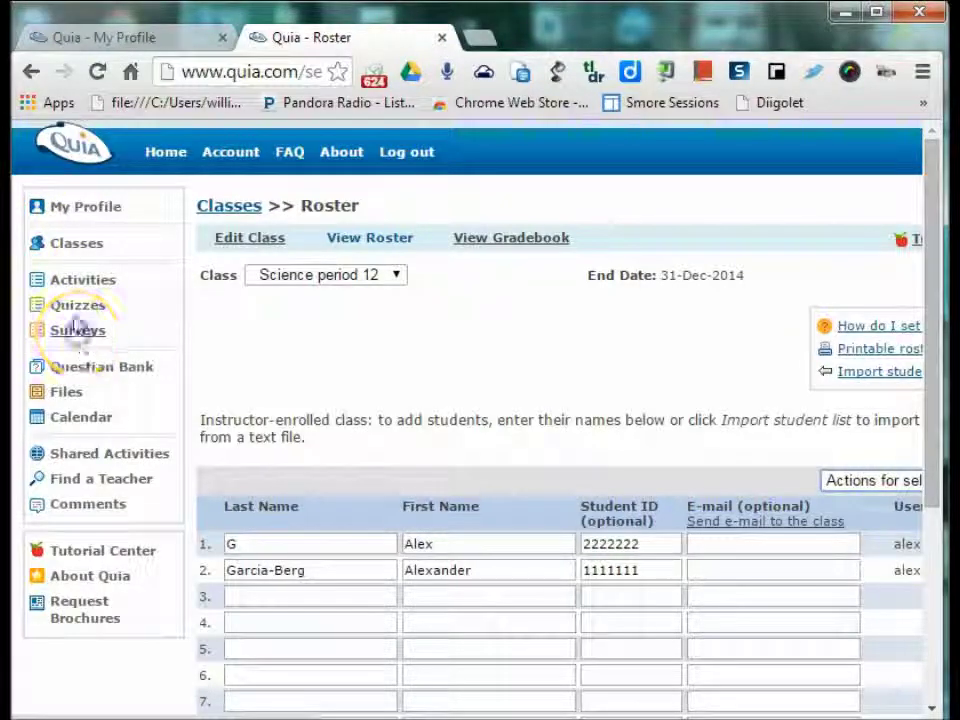
click(30, 70)
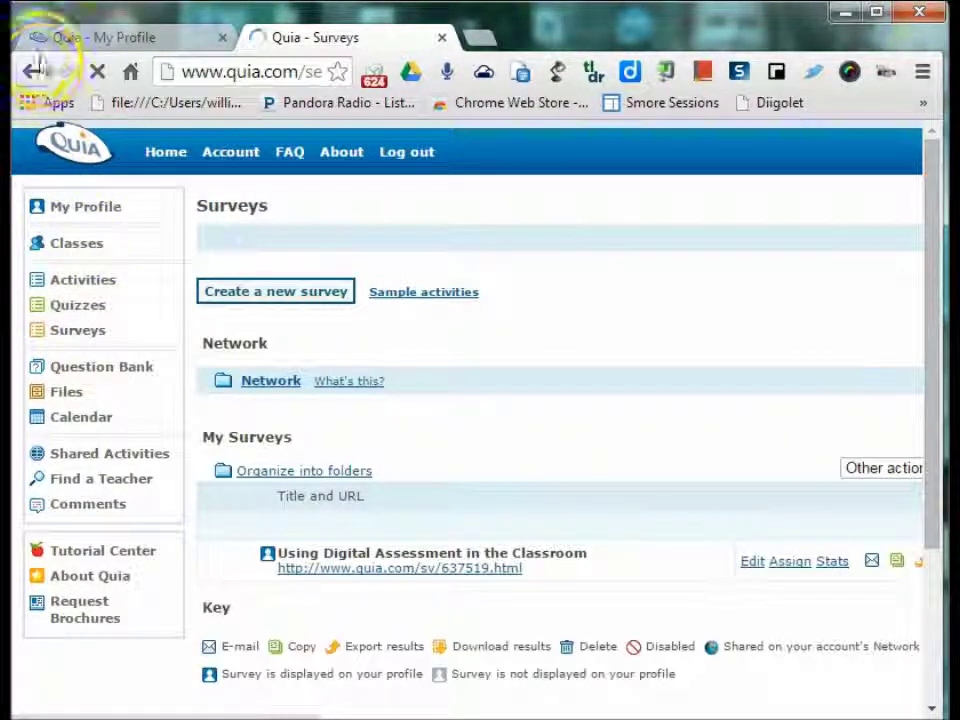
click(87, 272)
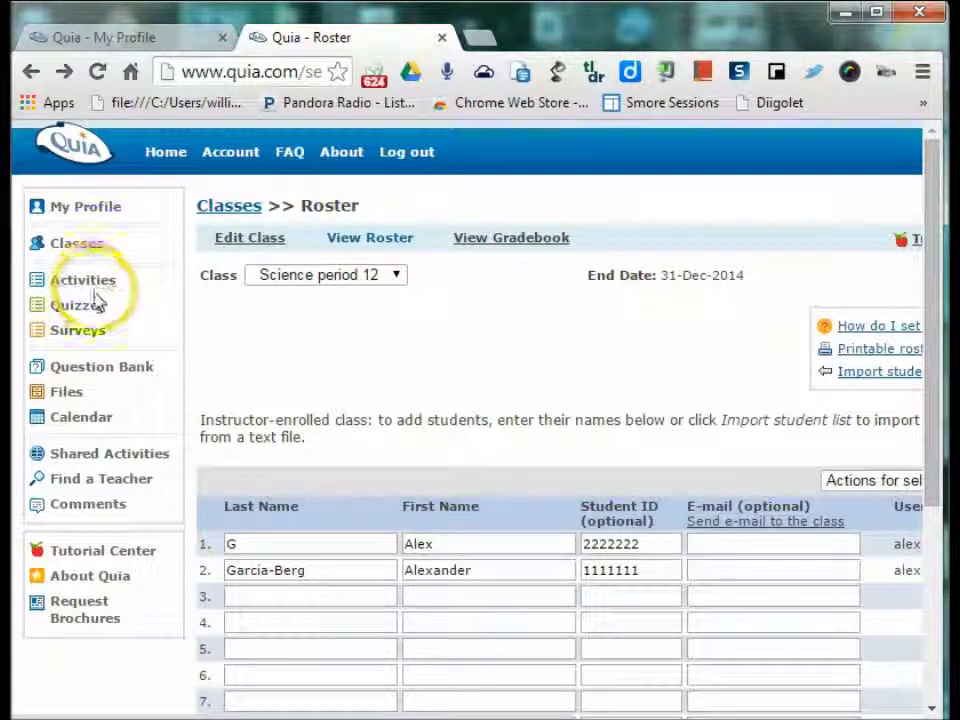
- Load the Activities page and scroll through the Magnetism folder's eight activities
click(96, 284)
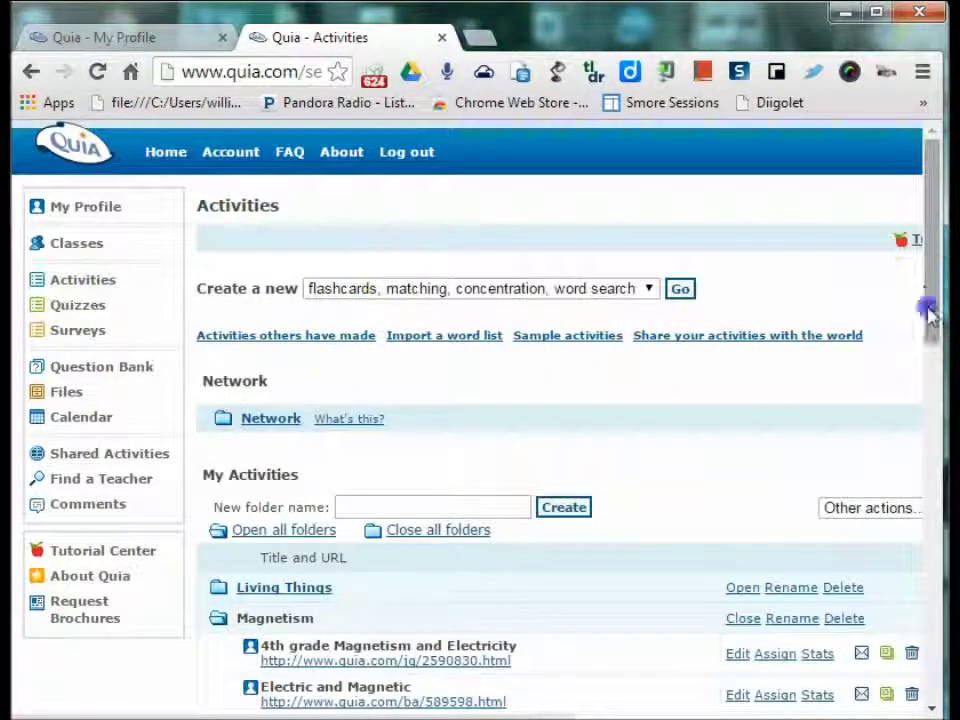
drag(928, 313, 926, 425)
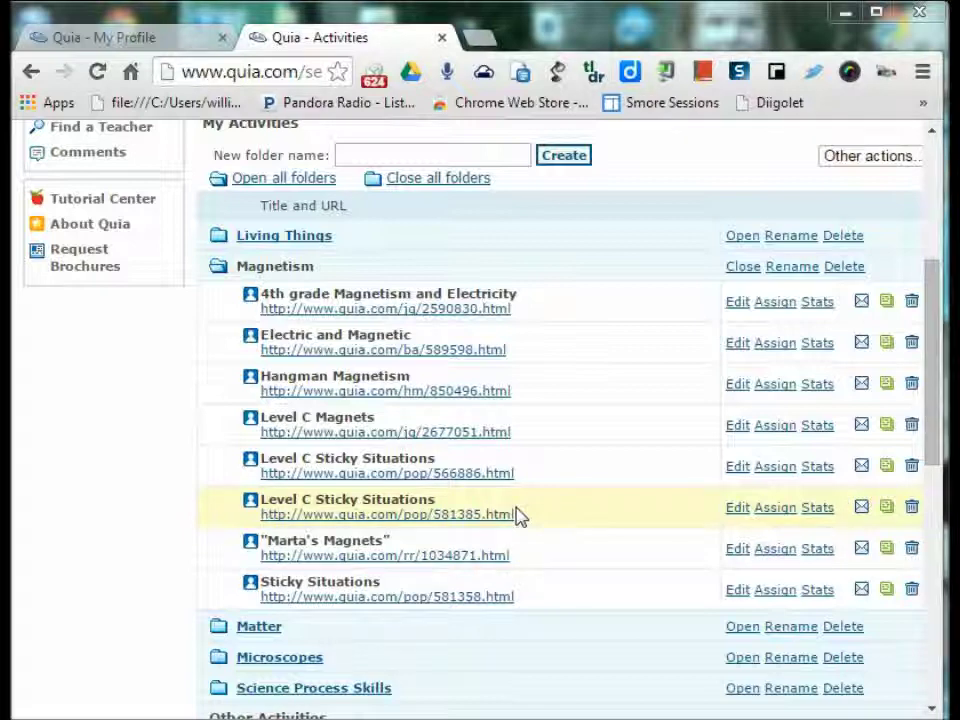
scroll(553, 703, right, 3)
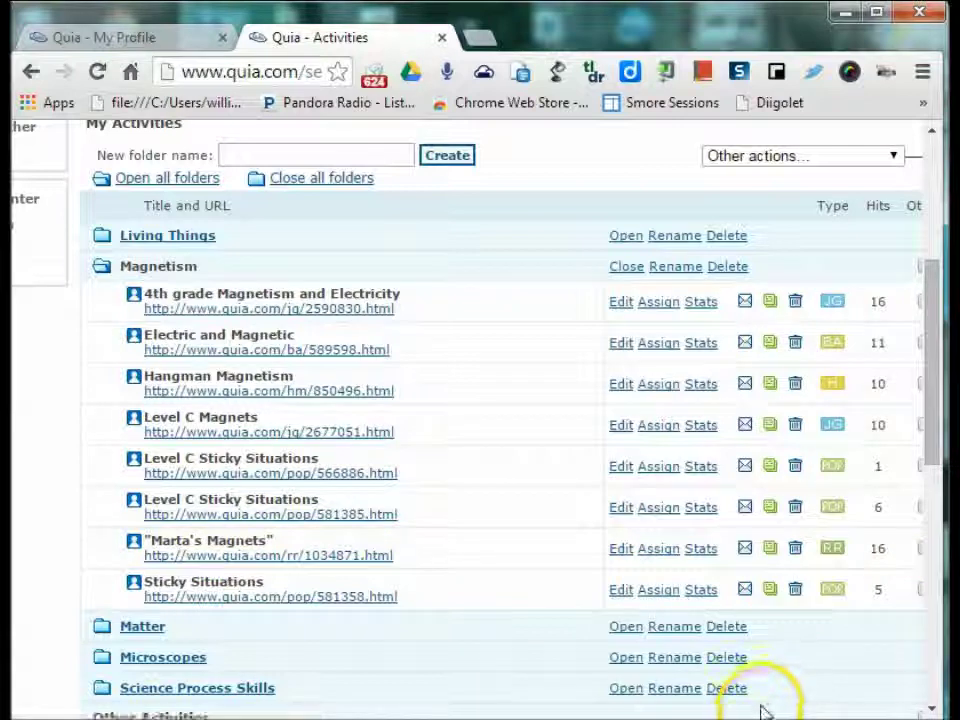
scroll(836, 638, left, 3)
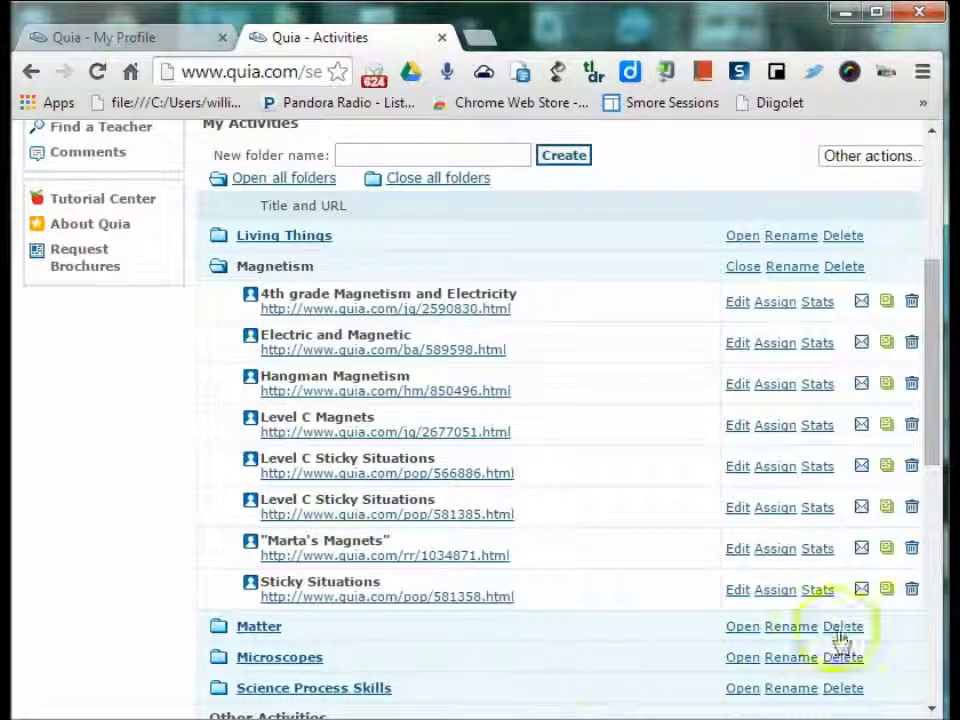
scroll(664, 536, up, 2)
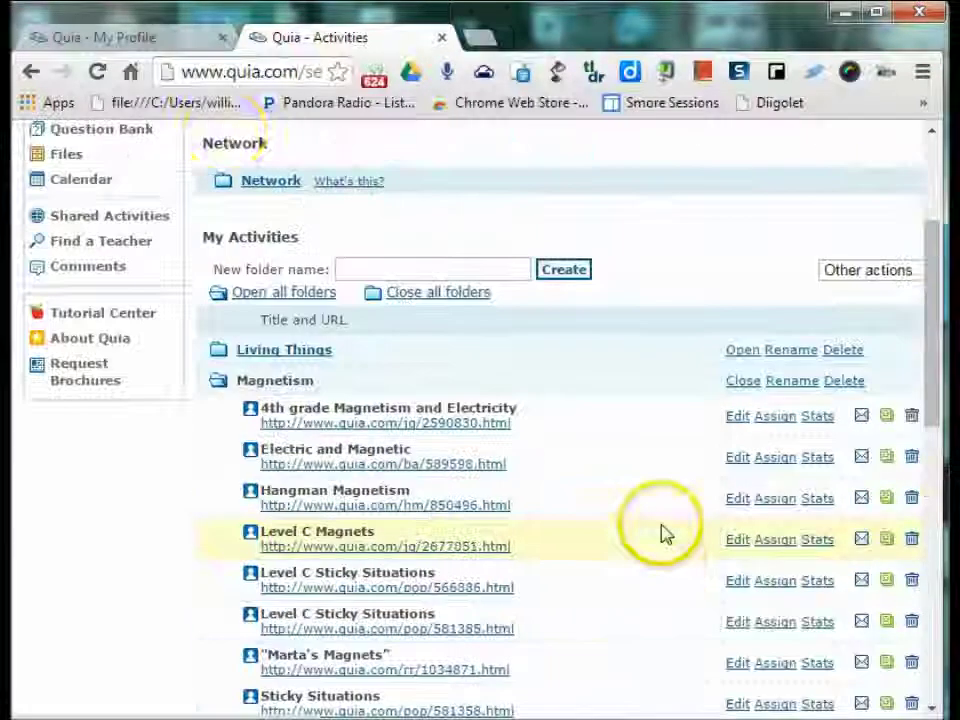
- Browse the shared activities in the History category
click(110, 220)
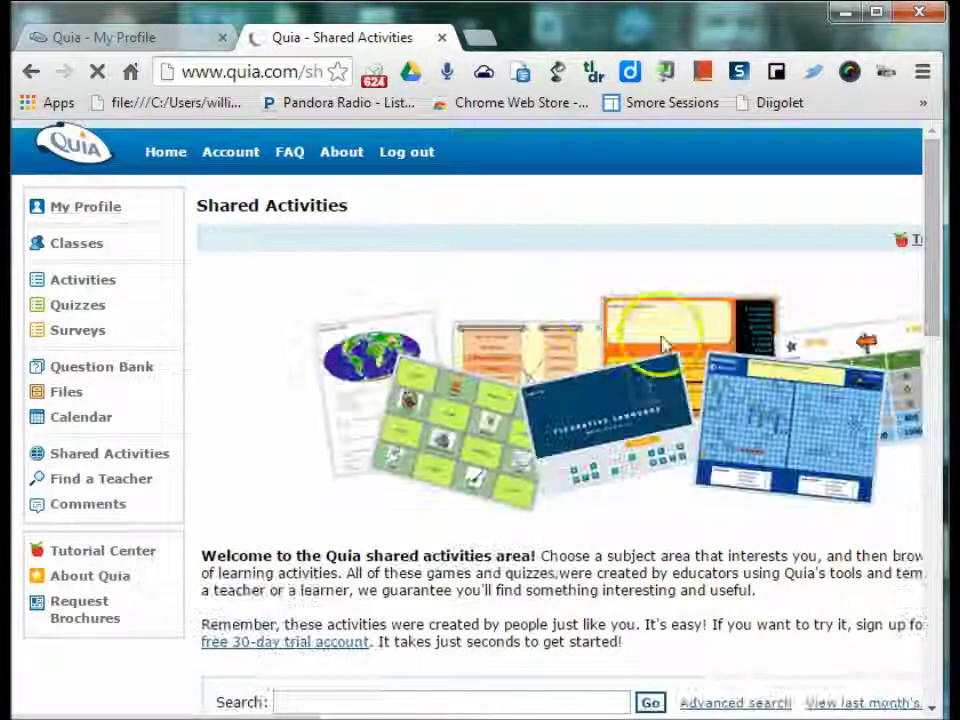
scroll(664, 350, down, 2)
scroll(655, 362, down, 1)
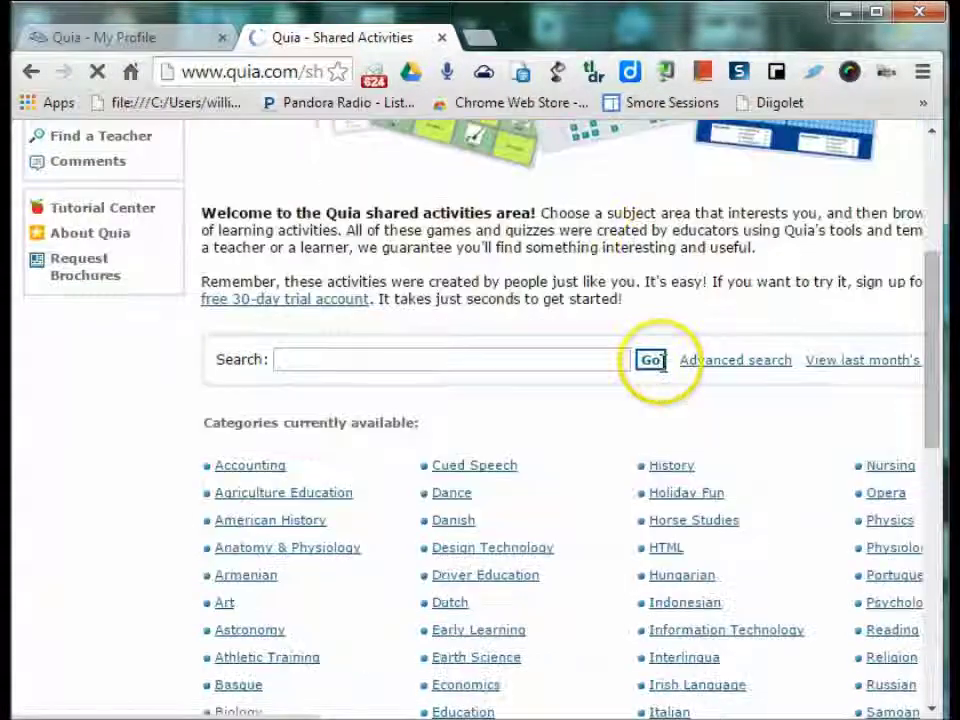
click(672, 466)
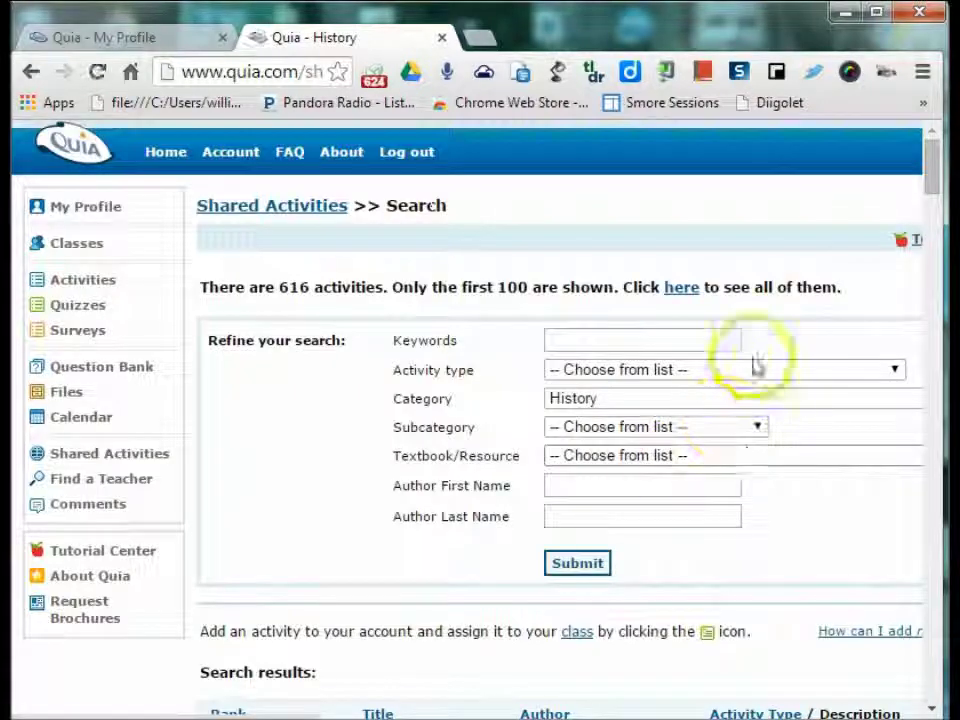
- Search History shared activities for 'Civil War' and scroll the results sideways to reveal the Copy column
click(716, 340)
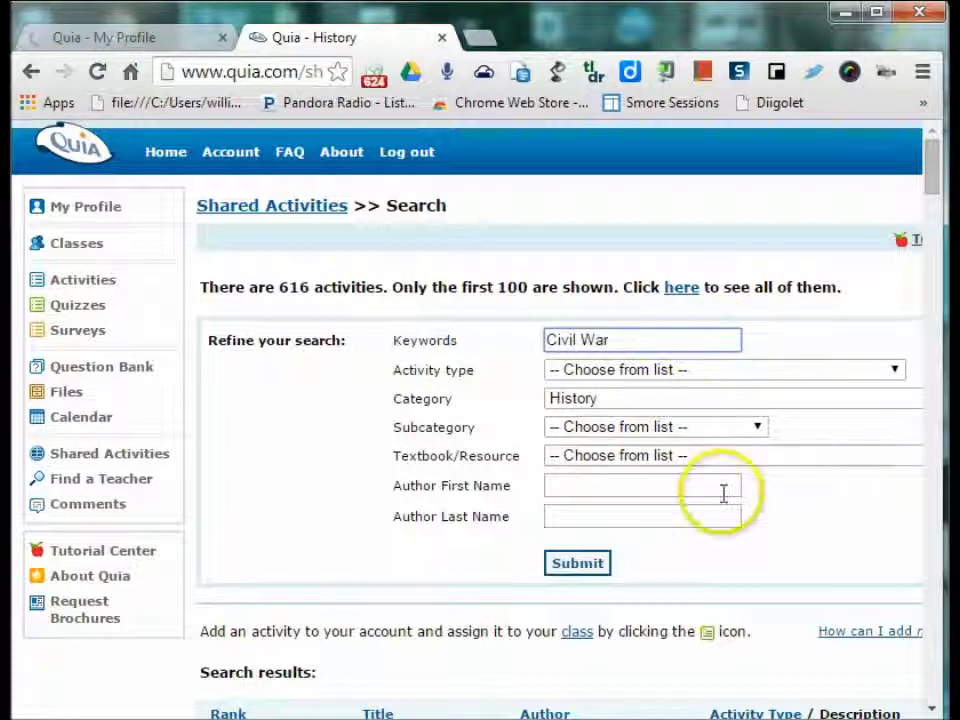
click(580, 563)
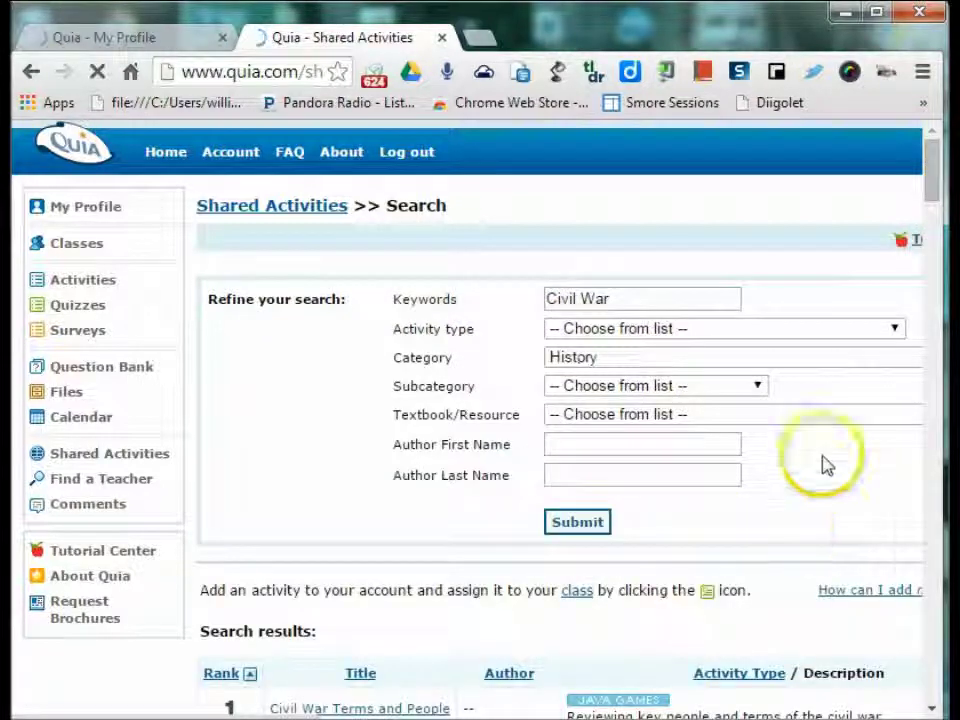
scroll(797, 467, down, 3)
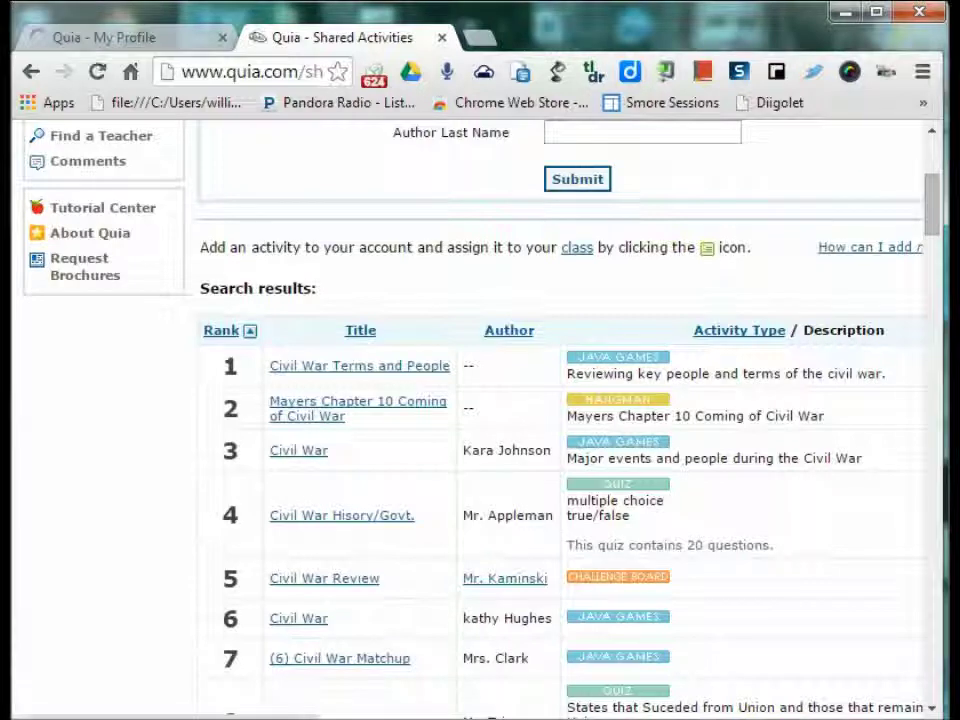
scroll(480, 420, right, 3)
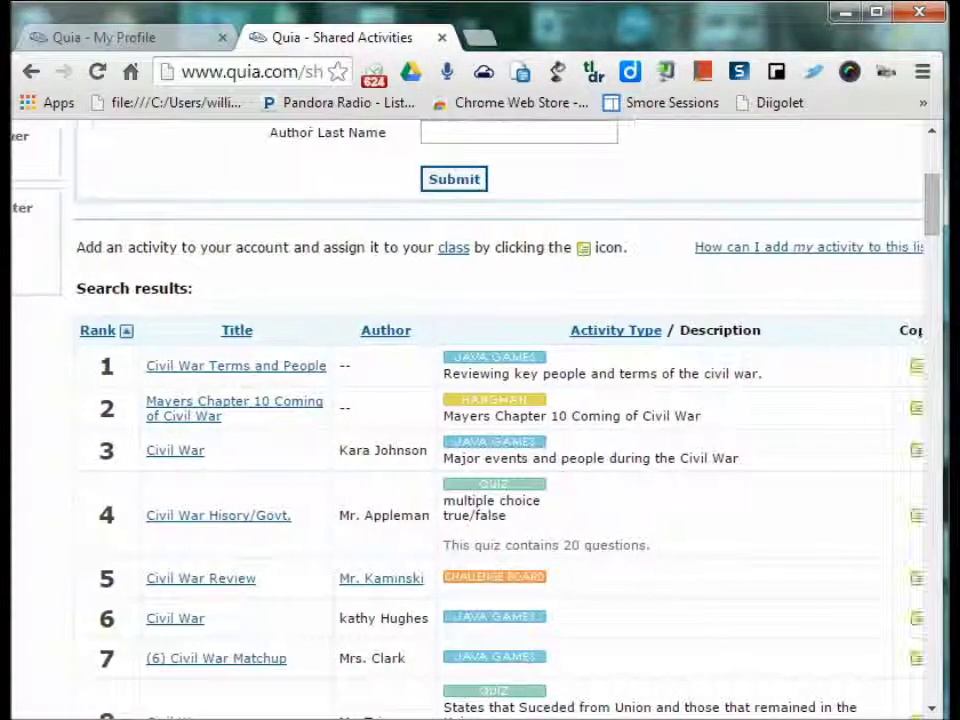
scroll(480, 420, left, 2)
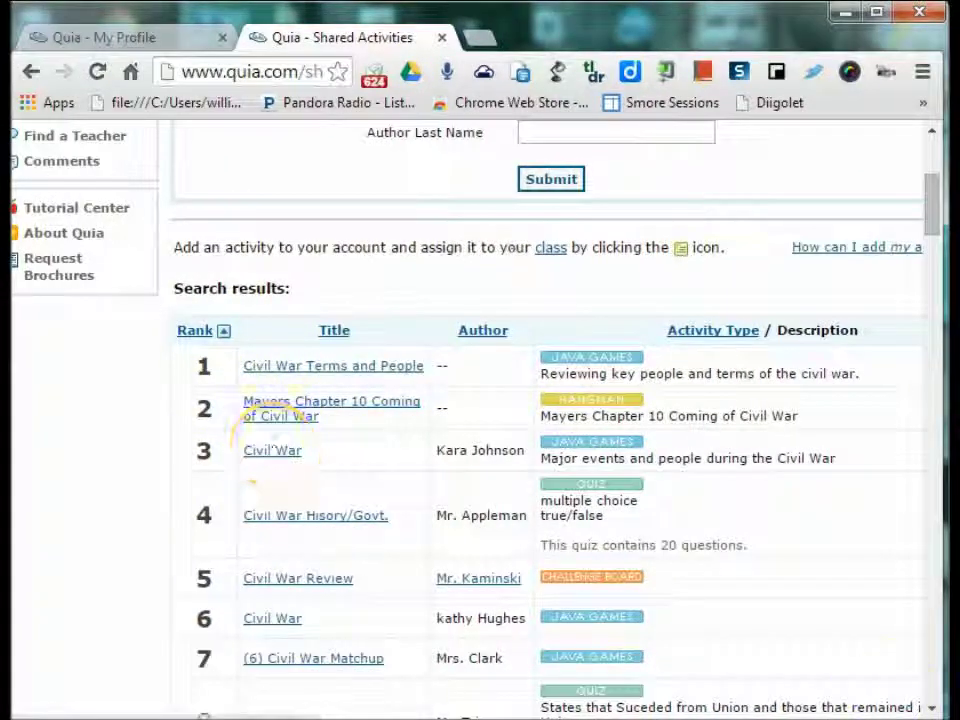
scroll(480, 420, right, 3)
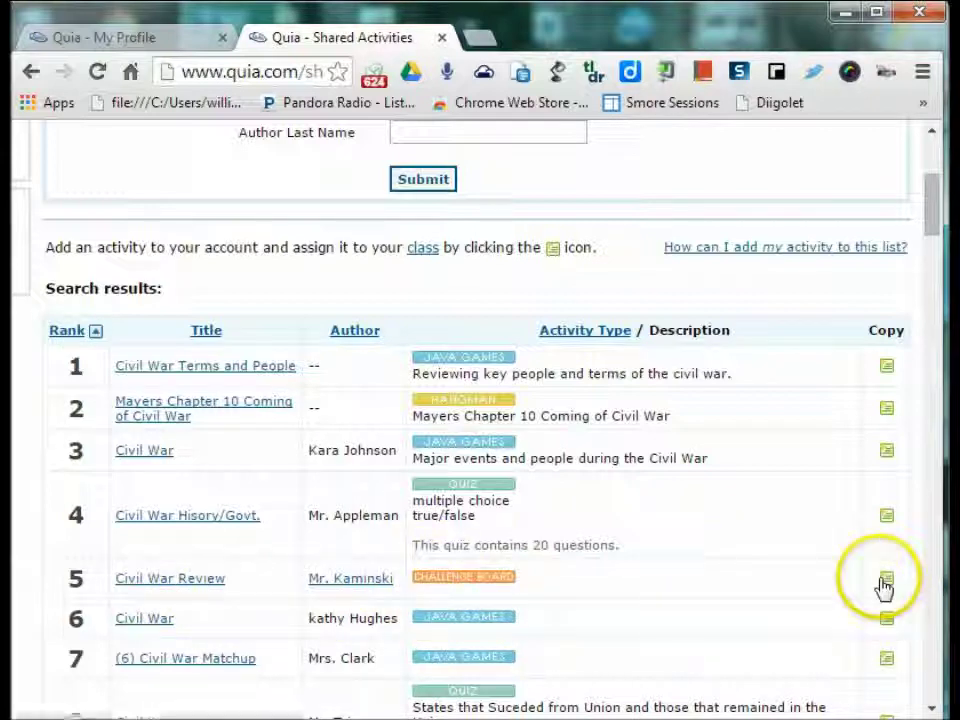
click(172, 580)
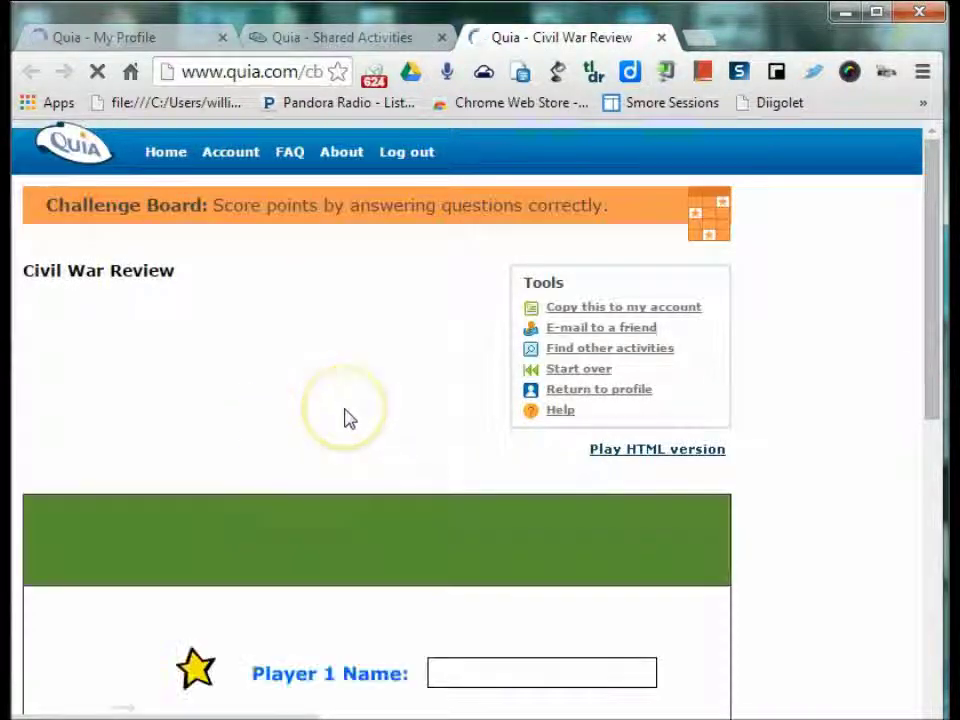
scroll(343, 418, down, 2)
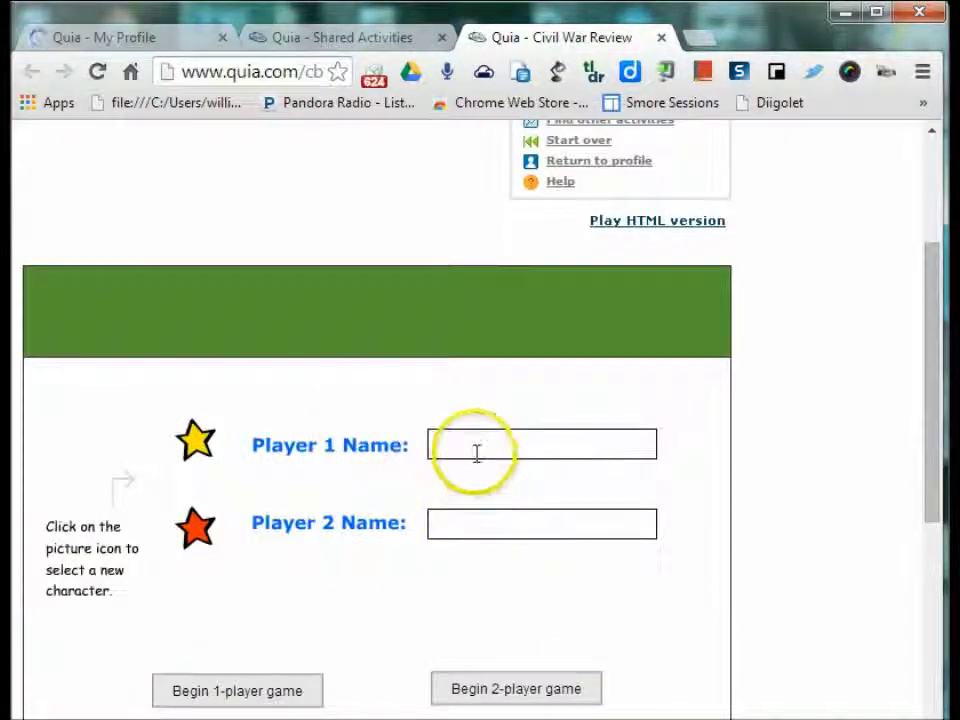
text(a)
click(467, 521)
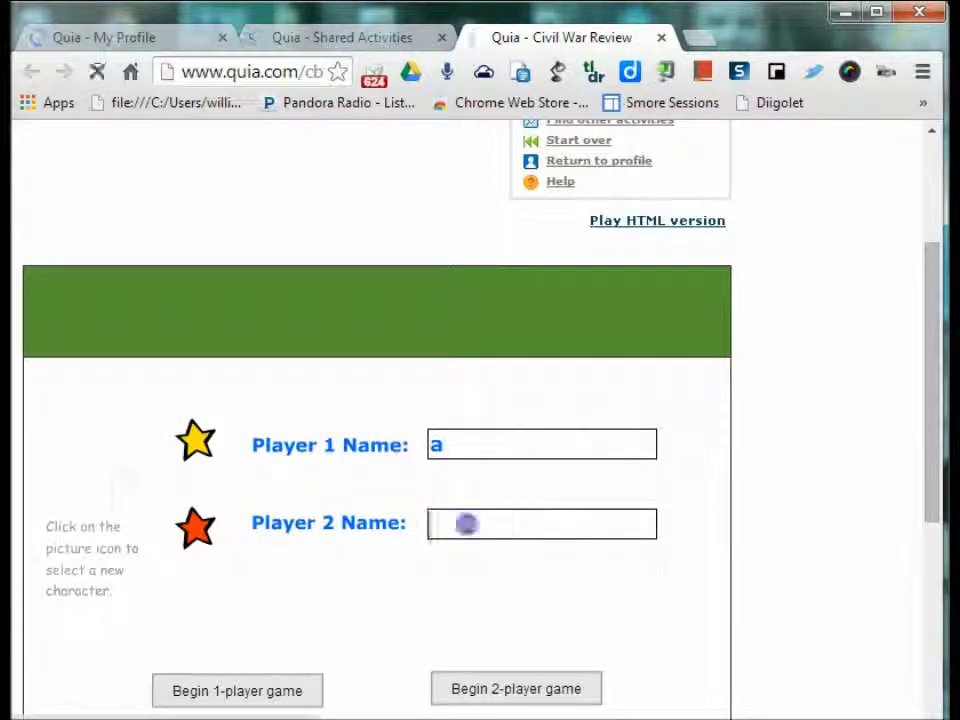
text(b)
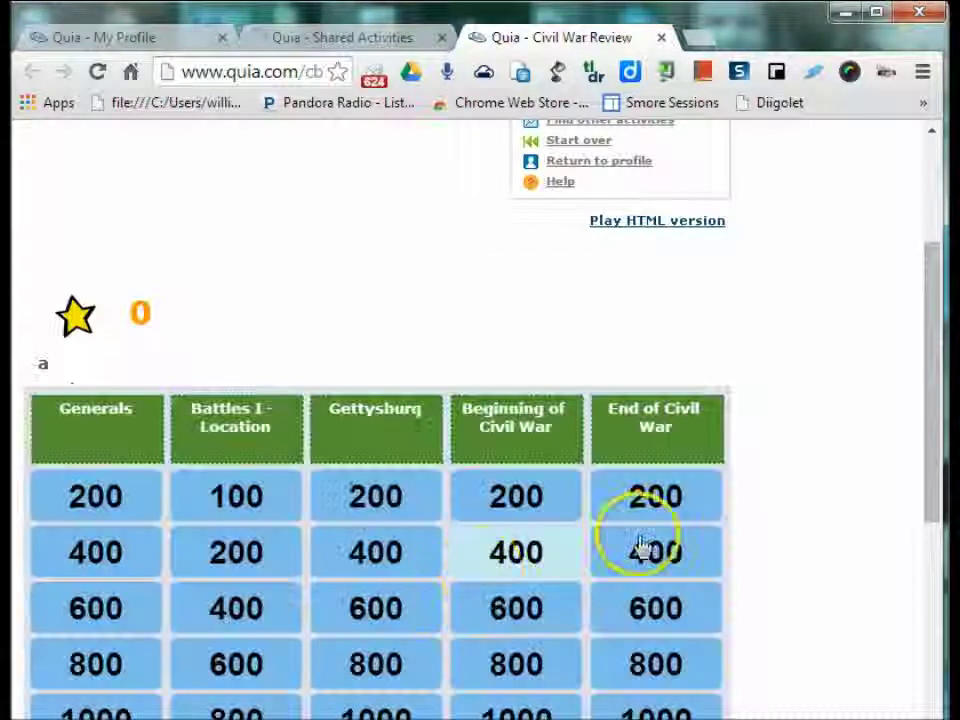
scroll(771, 510, down, 2)
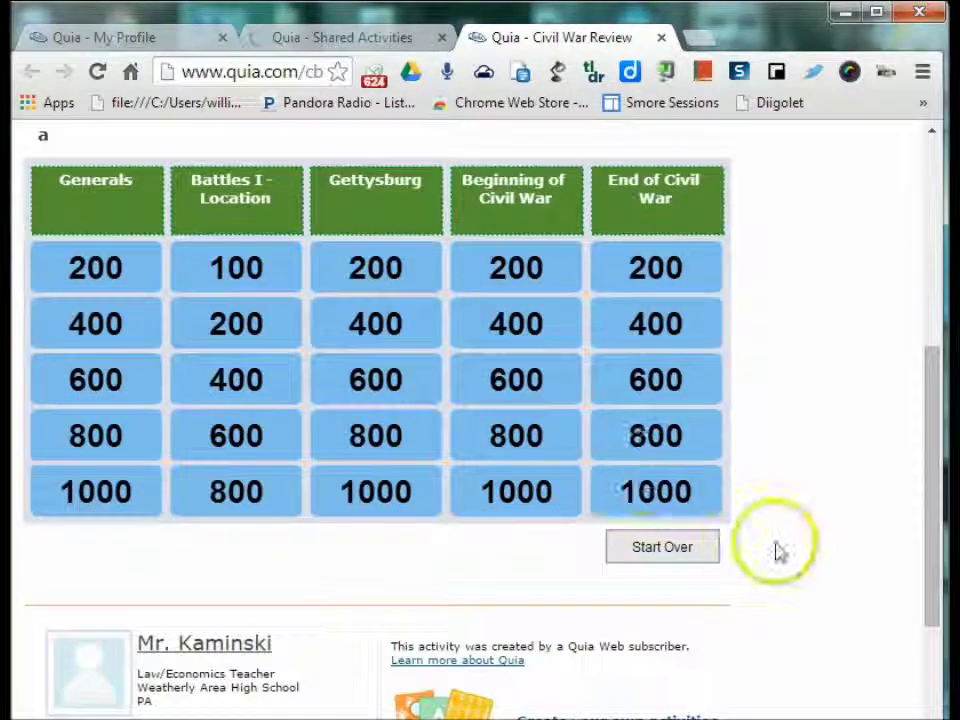
scroll(786, 531, up, 1)
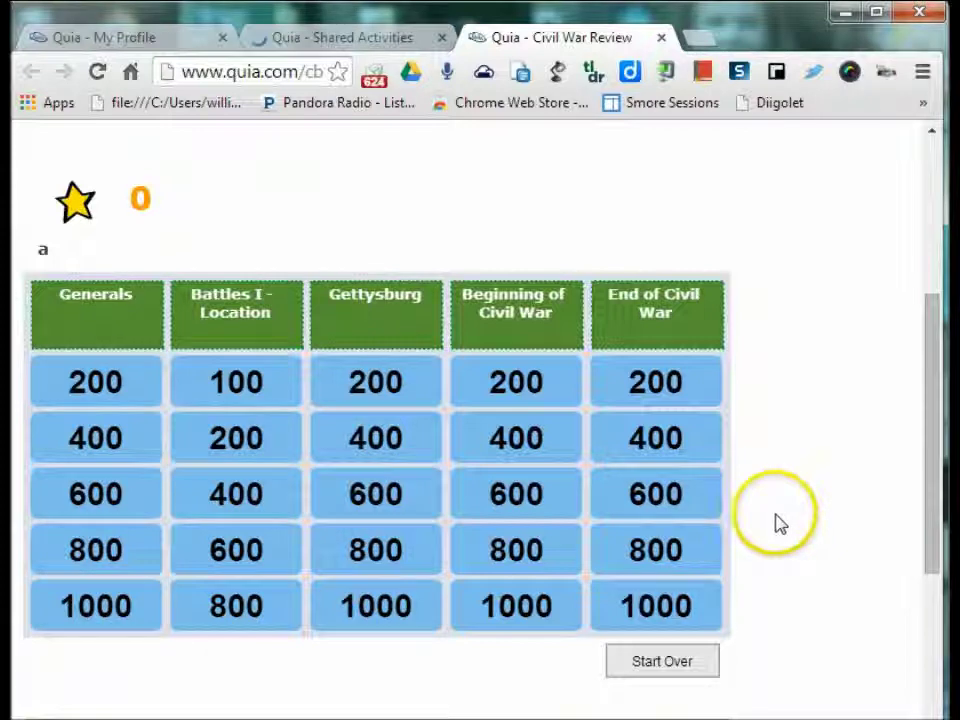
click(657, 38)
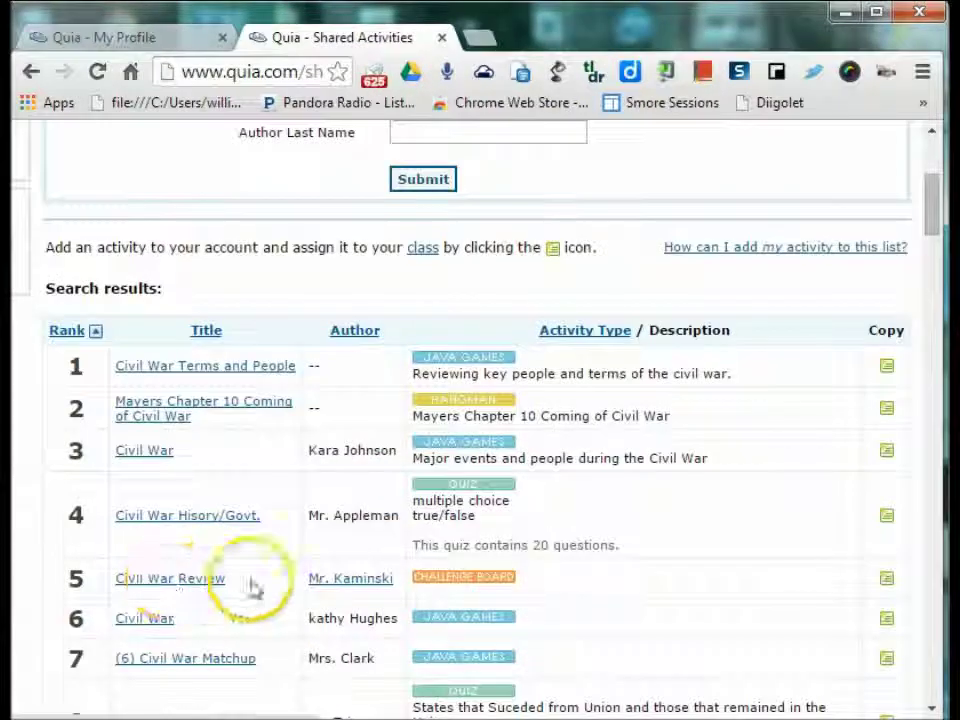
- Copy Civil War Review into the account, assigned to Science period 10 and Science period 12
click(889, 581)
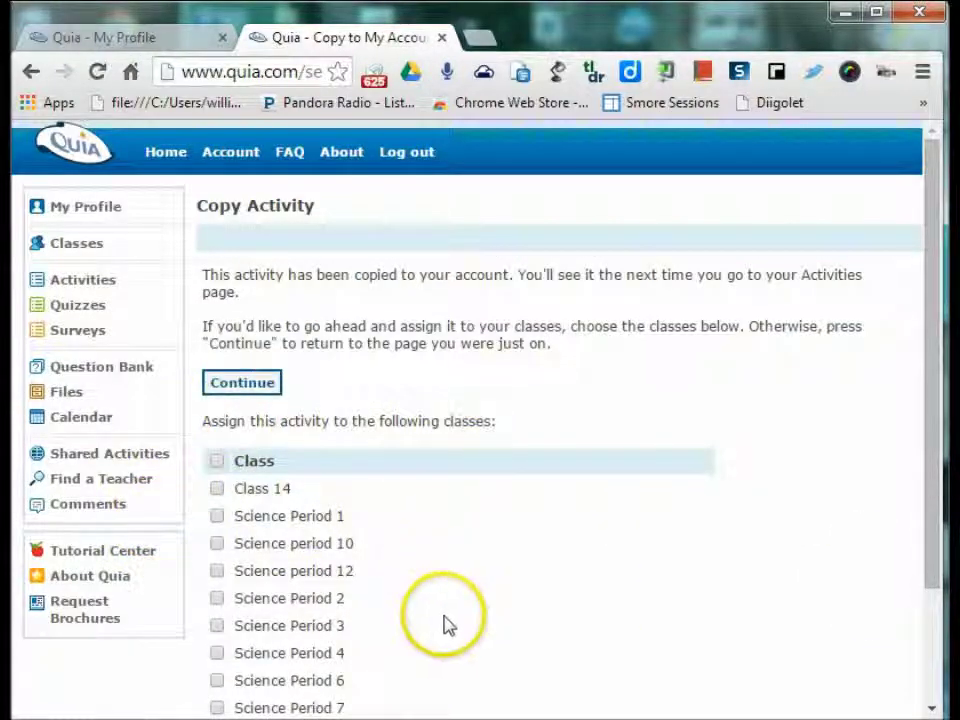
scroll(447, 625, down, 3)
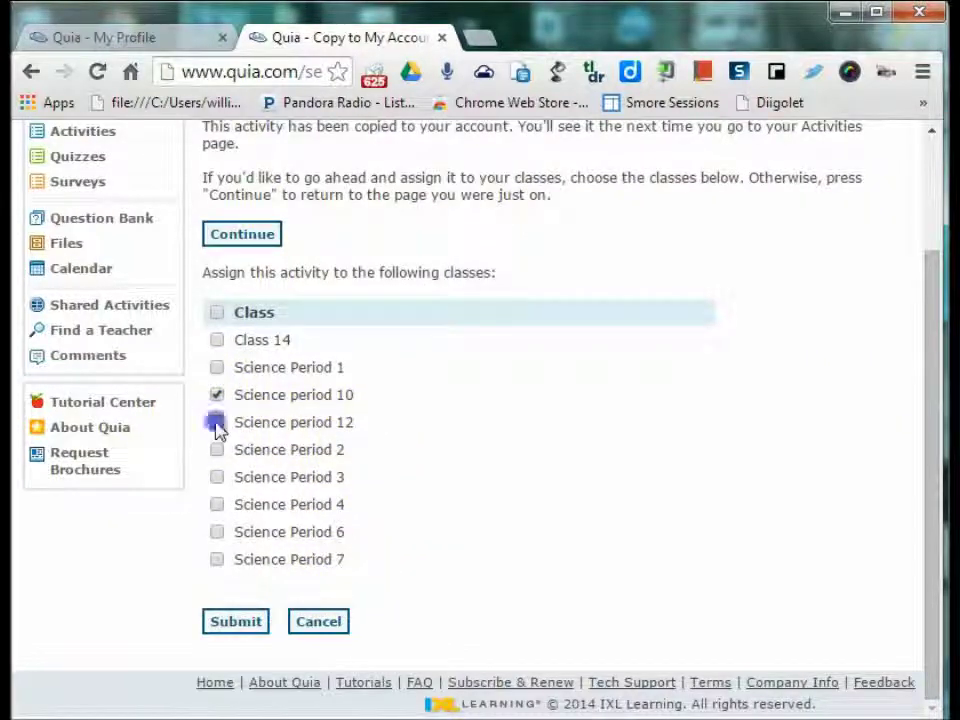
click(217, 423)
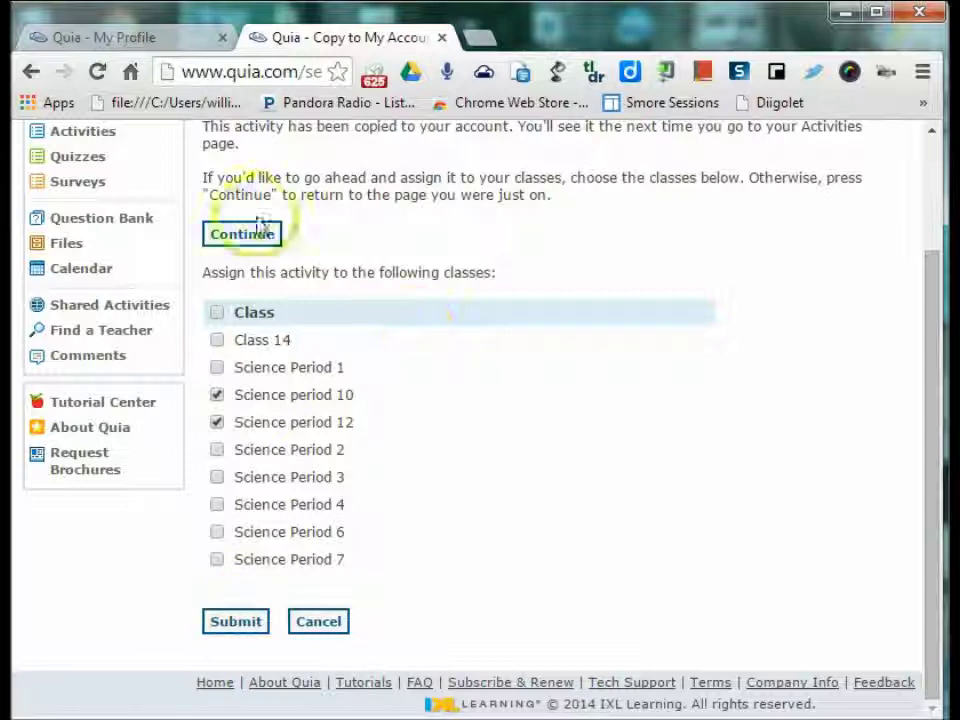
click(233, 622)
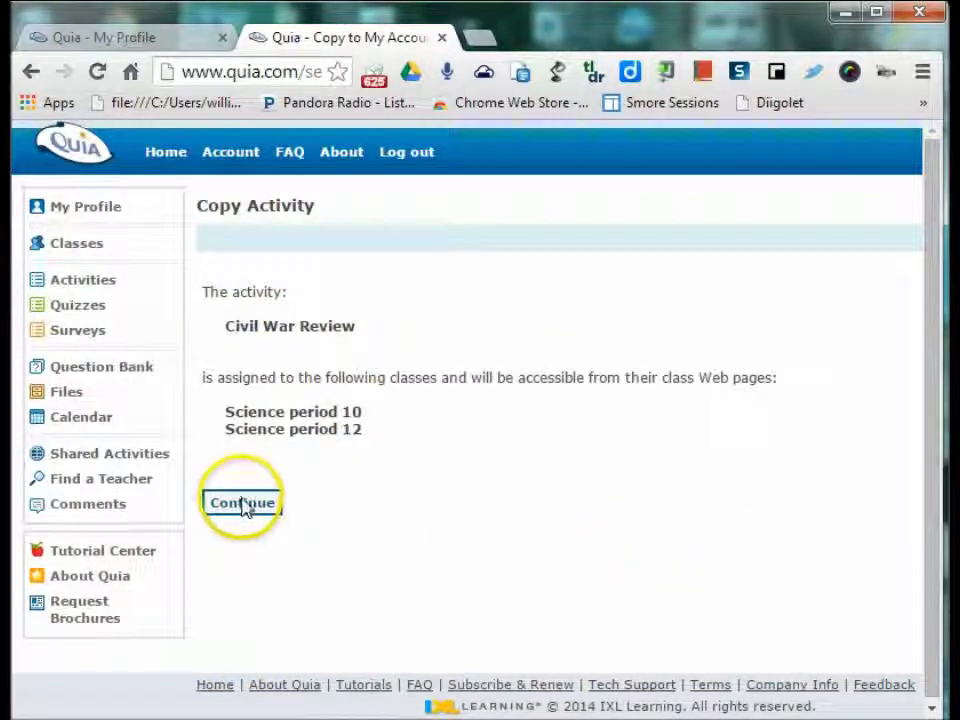
click(243, 505)
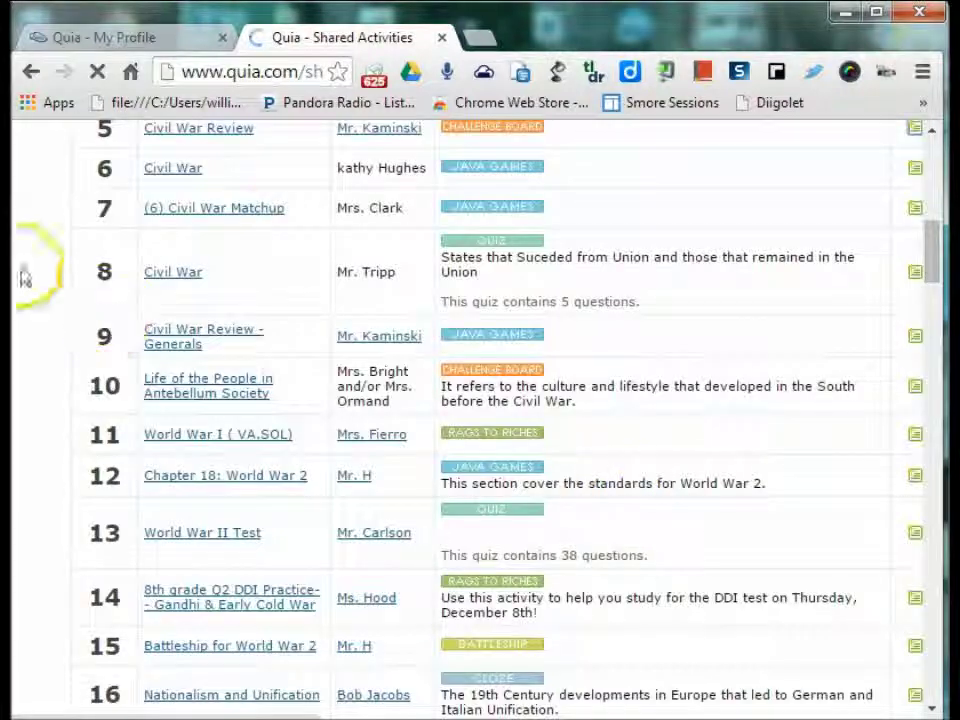
click(30, 75)
- Open the Activities list and scroll down to Other Activities
click(95, 281)
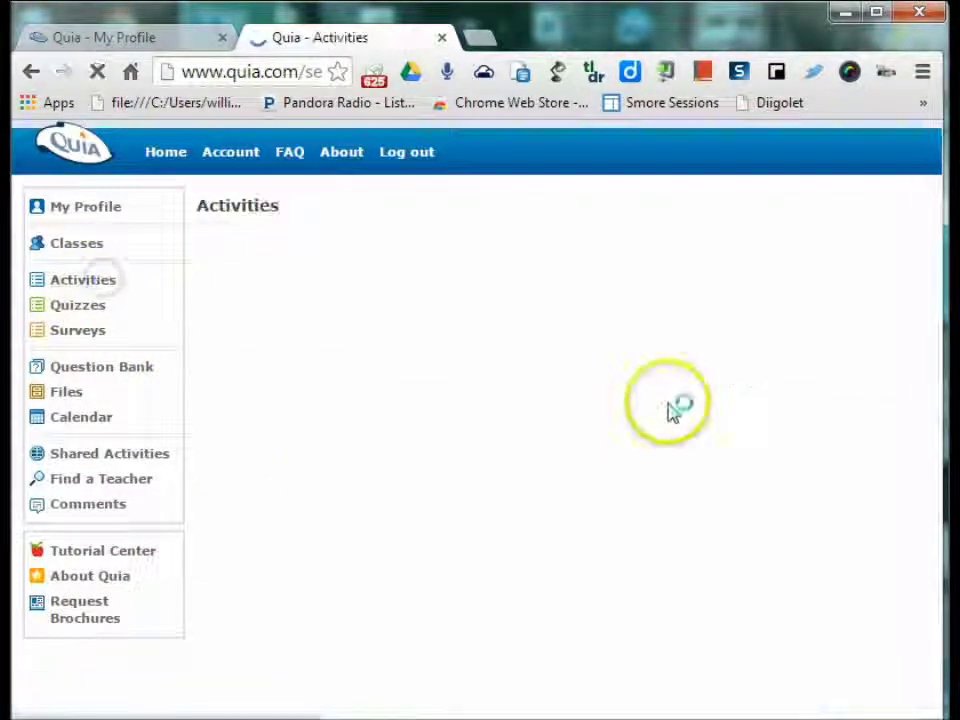
scroll(672, 412, down, 8)
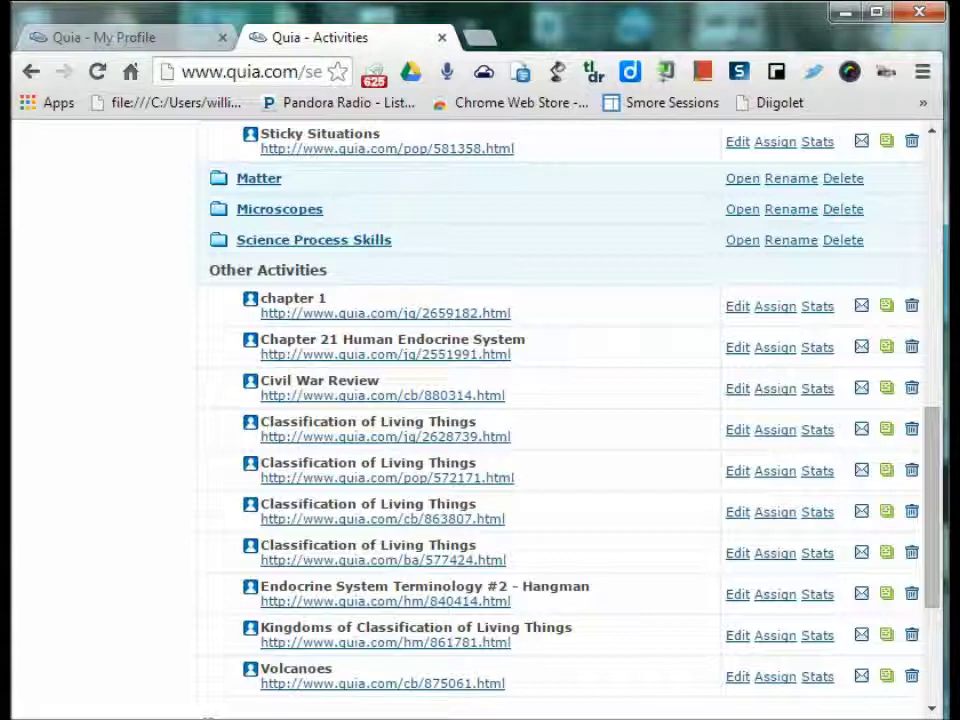
- Open Civil War Review for editing and go to the Step 2 Generals questions editor
click(733, 391)
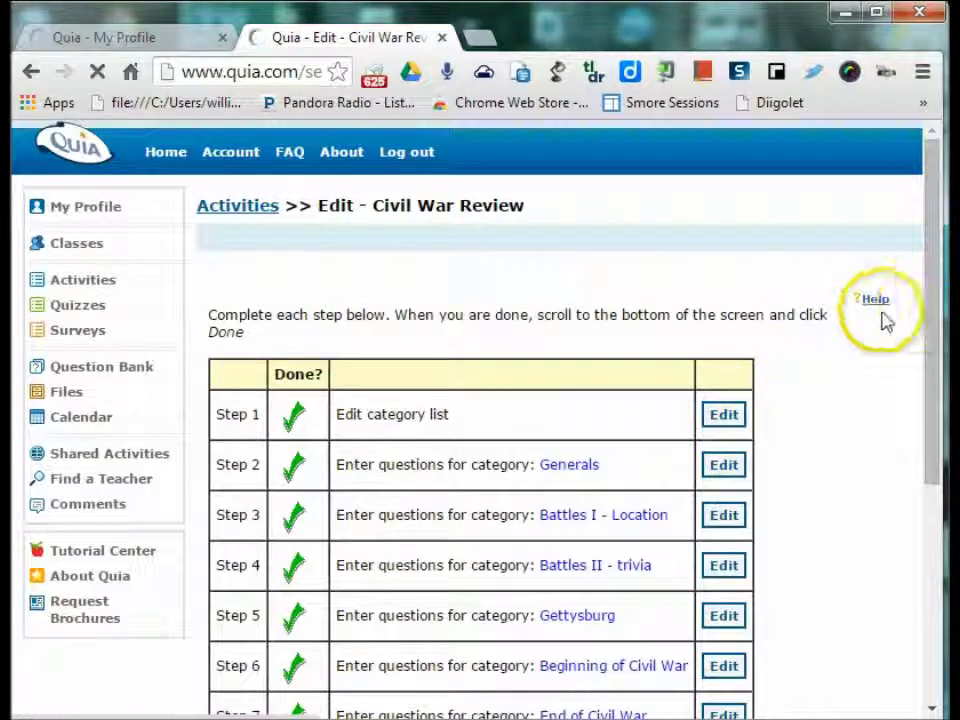
drag(940, 325, 922, 428)
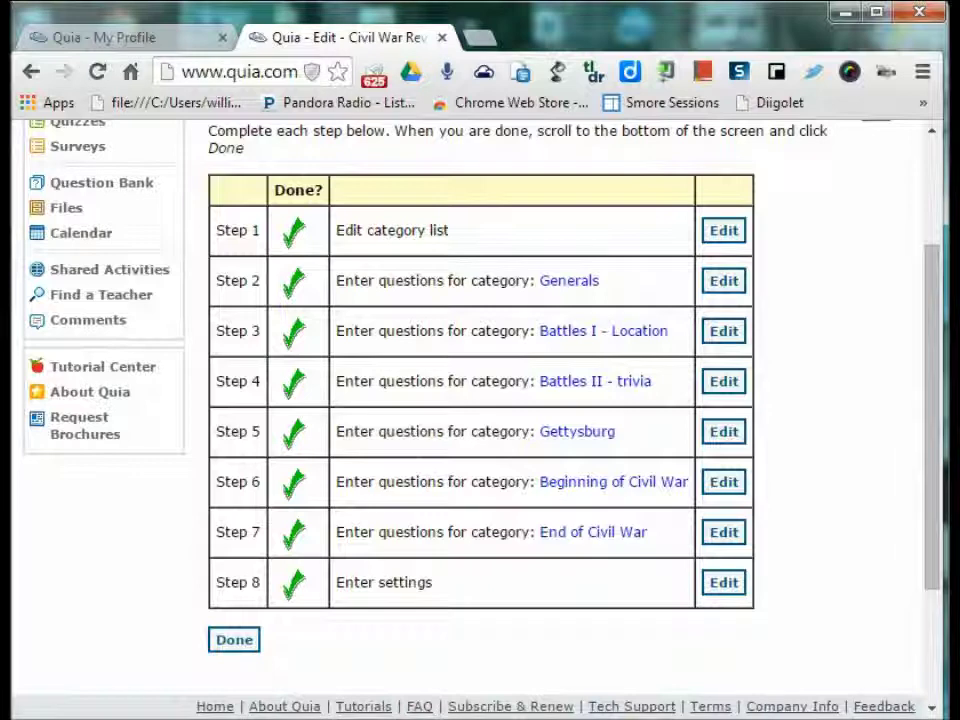
click(234, 640)
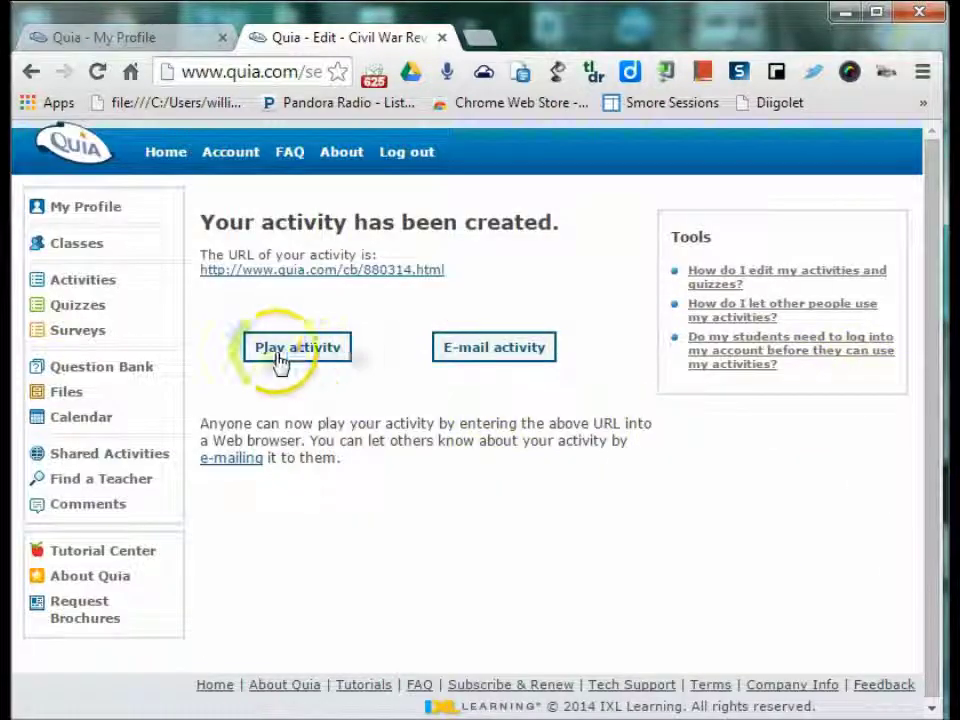
click(29, 73)
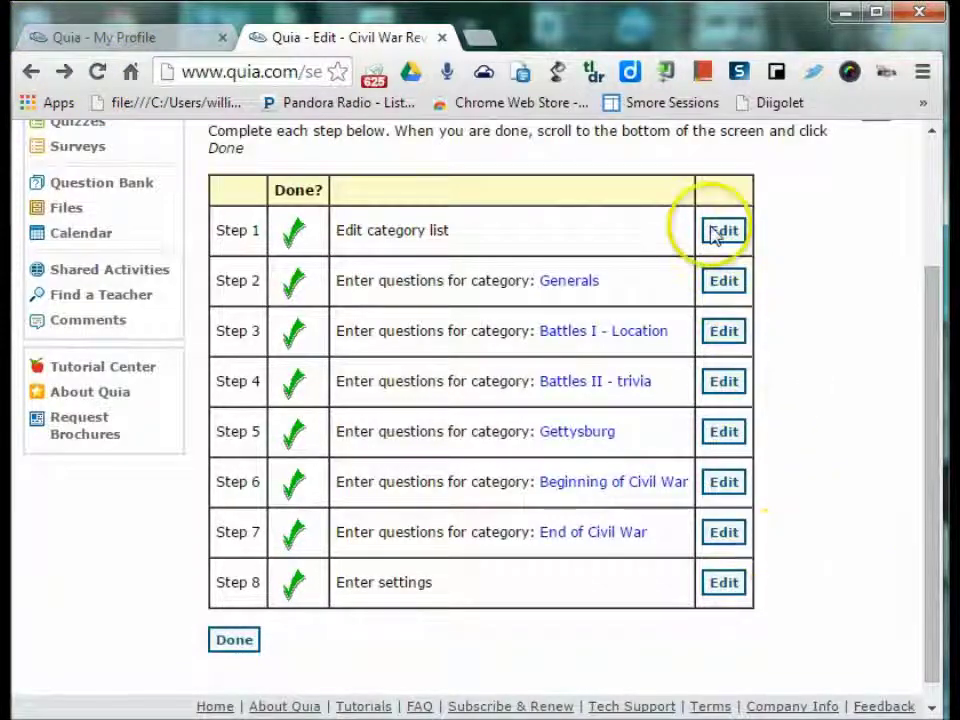
click(712, 290)
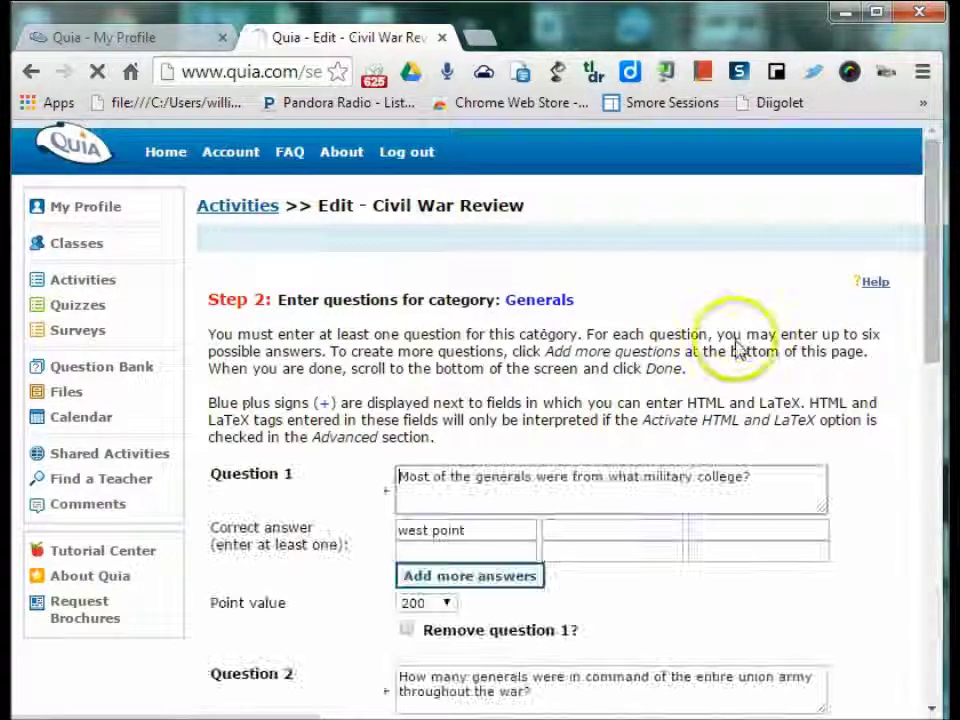
- Review the Generals questions, finish editing Civil War Review, and return to Activities
scroll(846, 510, down, 3)
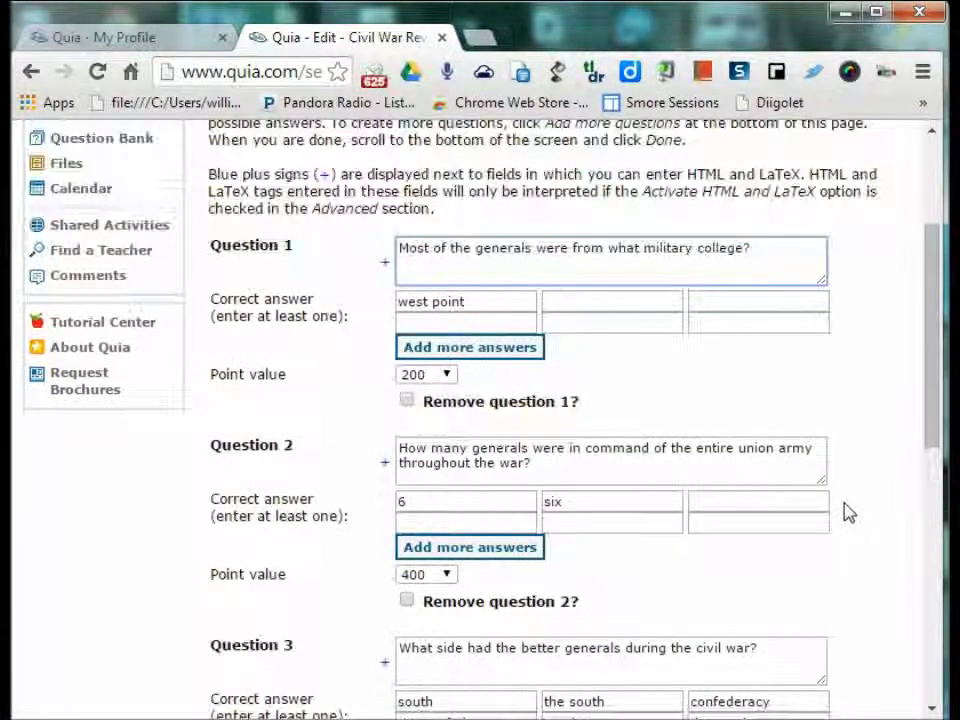
scroll(846, 512, down, 3)
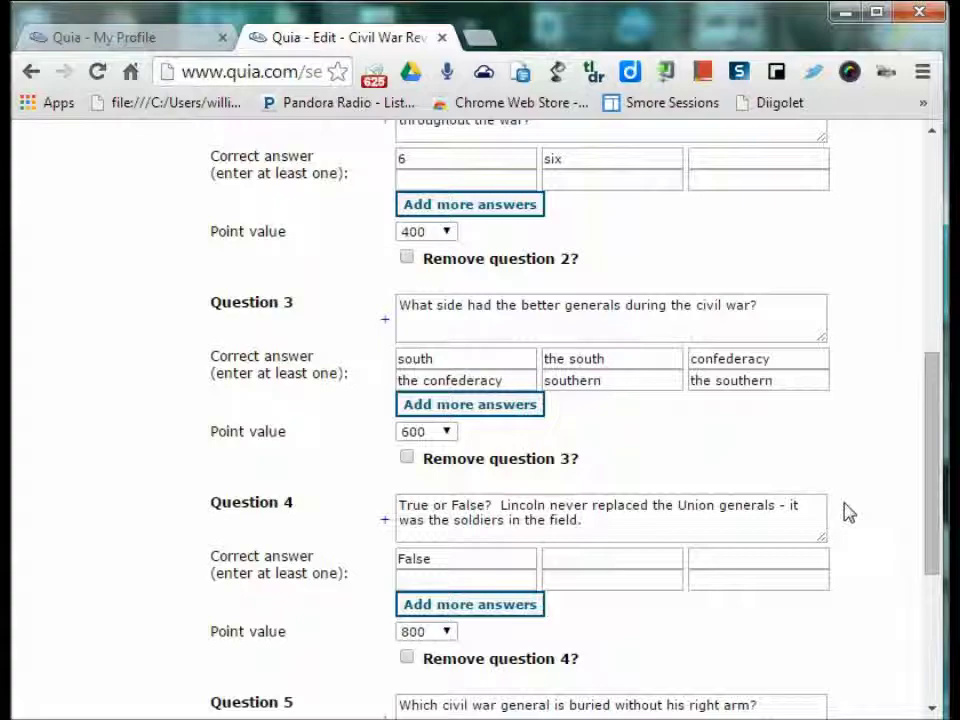
scroll(705, 621, down, 2)
scroll(705, 621, up, 8)
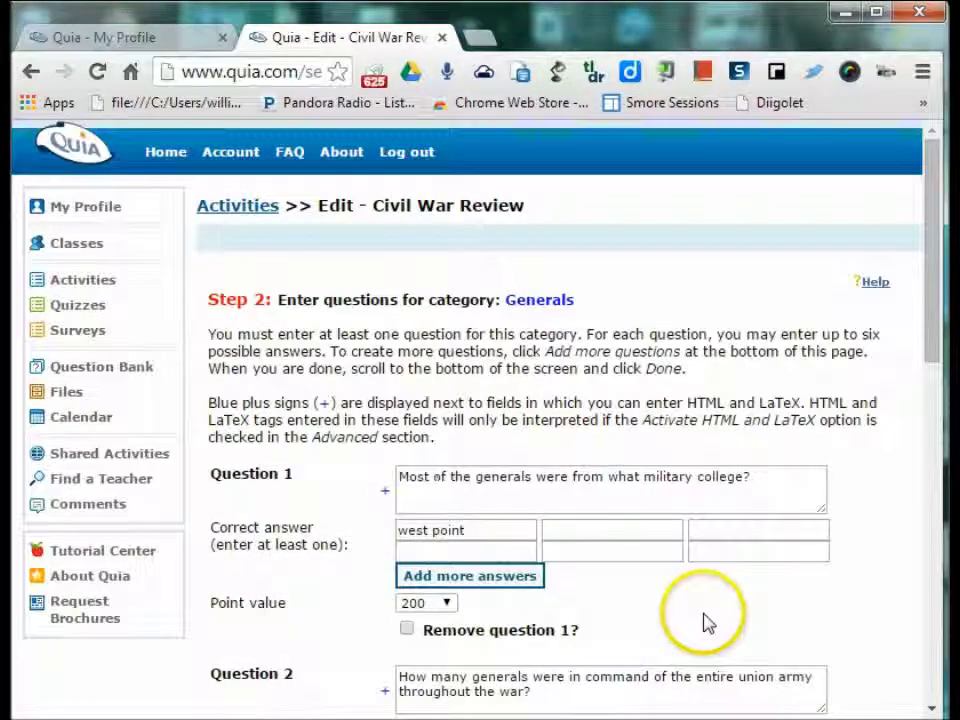
scroll(705, 621, down, 10)
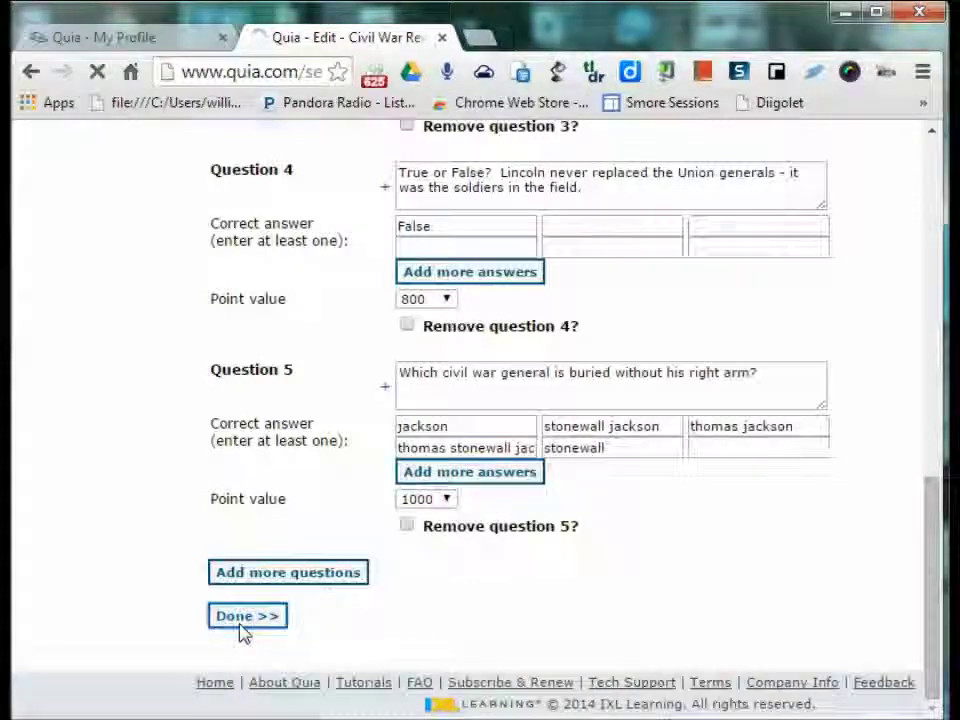
scroll(868, 507, down, 2)
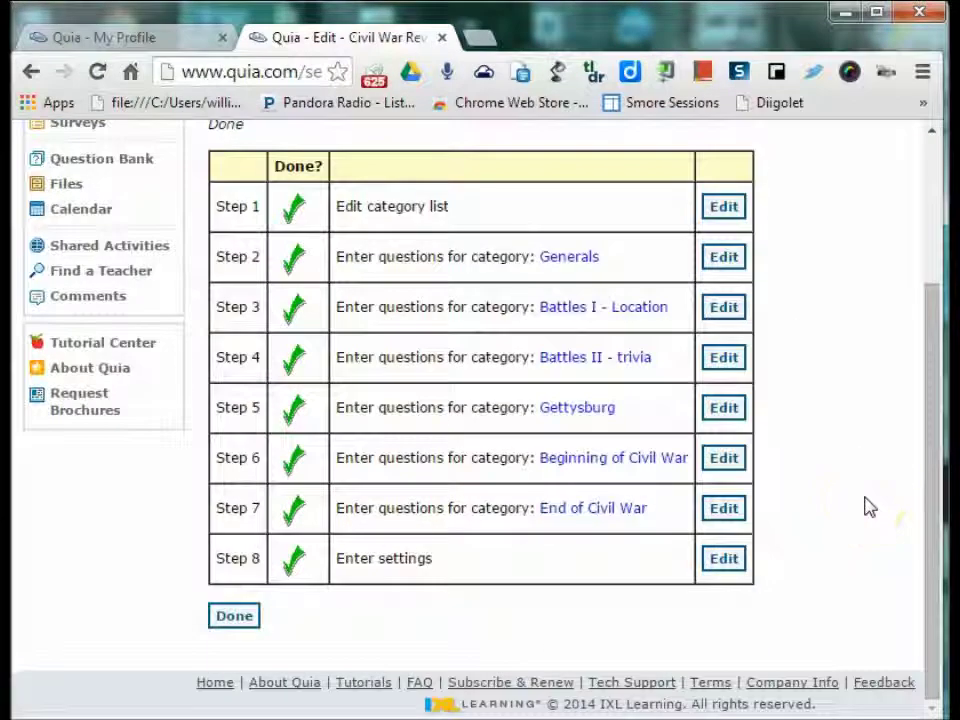
scroll(868, 507, up, 5)
scroll(866, 506, down, 5)
click(250, 615)
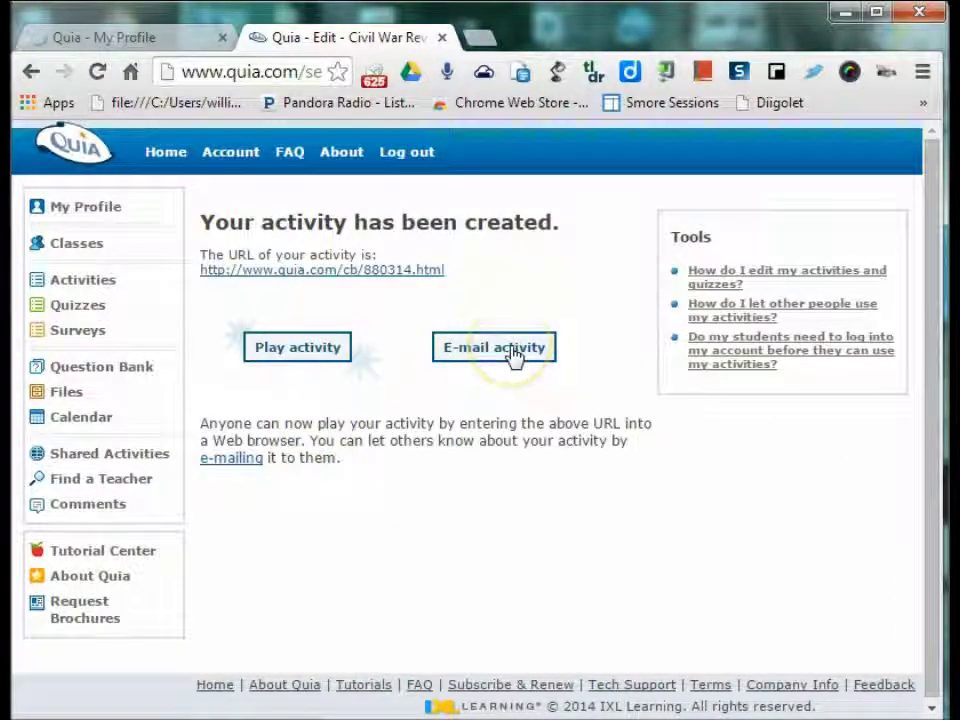
click(80, 281)
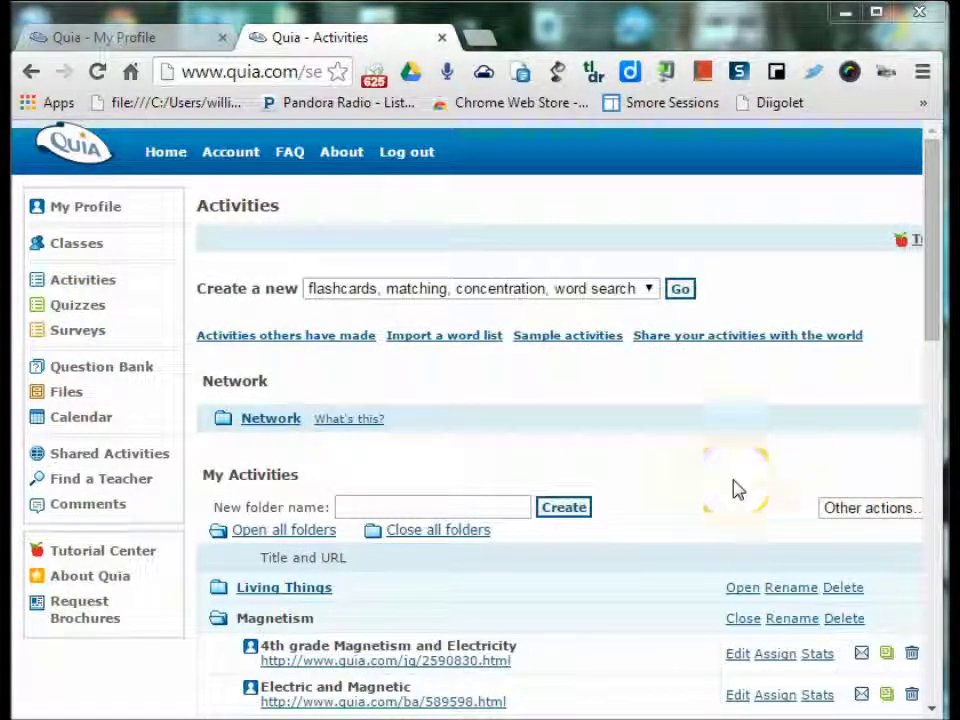